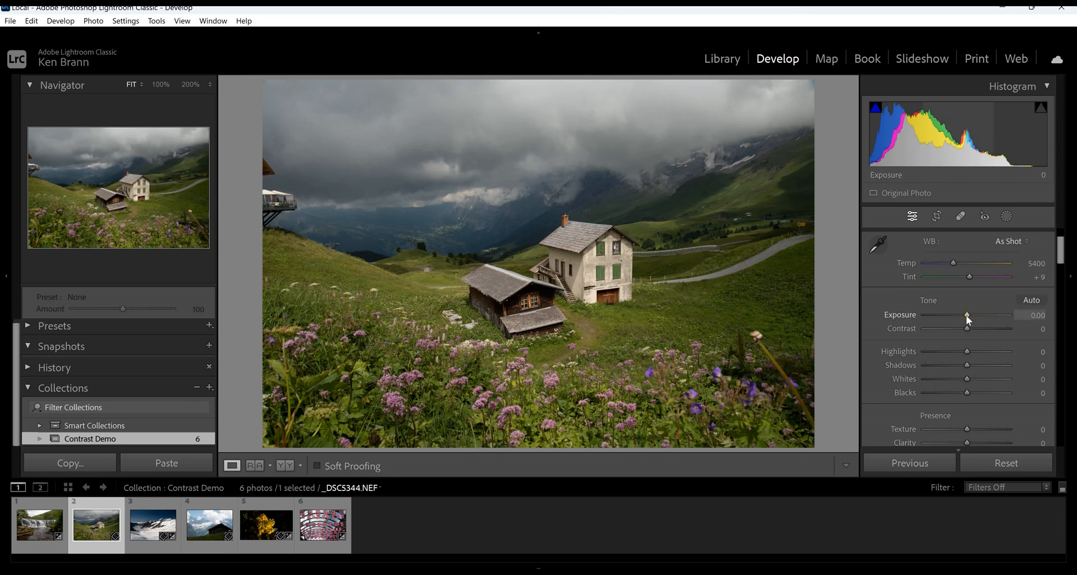
Try Exposure at +1.34 and +0.28 on the alpine house photo, and reset it to its default.
{"action": "left_click_drag", "start_coordinate": [965, 316], "coordinate": [977, 315]}
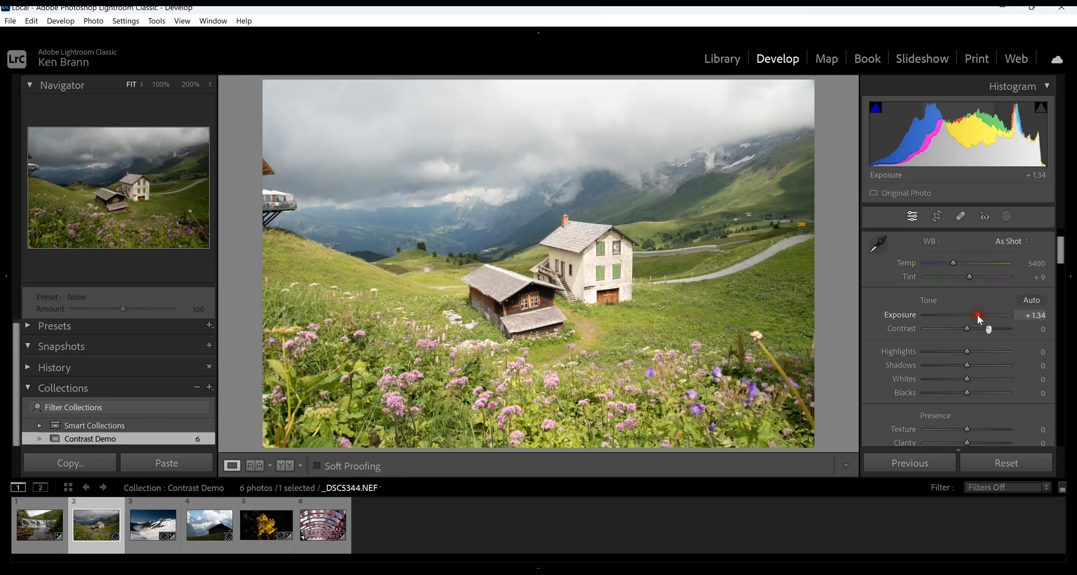
{"action": "mouse_move", "coordinate": [976, 314]}
{"action": "left_mouse_down"}
{"action": "mouse_move", "coordinate": [954, 317]}
{"action": "mouse_move", "coordinate": [985, 314]}
{"action": "mouse_move", "coordinate": [968, 311]}
{"action": "left_mouse_up"}
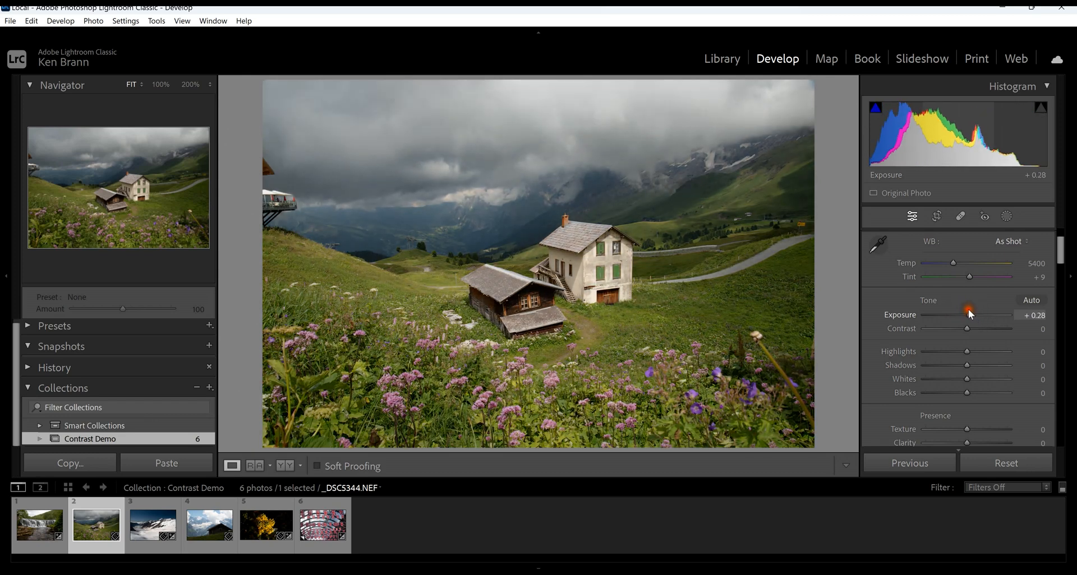
{"action": "double_click", "coordinate": [913, 311]}
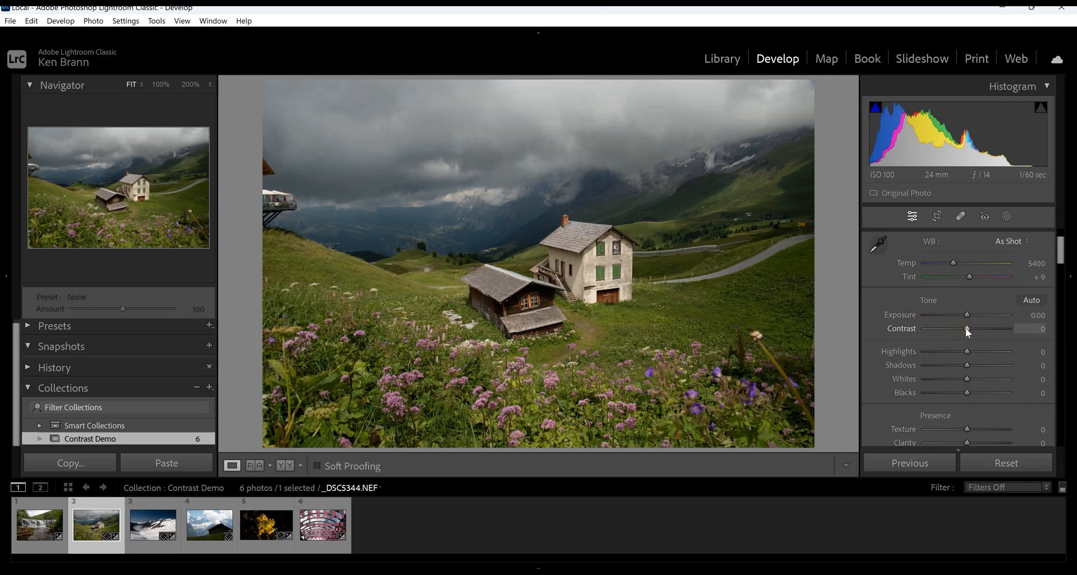
Try Contrast at −52 and +4, and test lower Highlights before resetting the Highlights to their default.
{"action": "left_click_drag", "start_coordinate": [966, 330], "coordinate": [945, 335]}
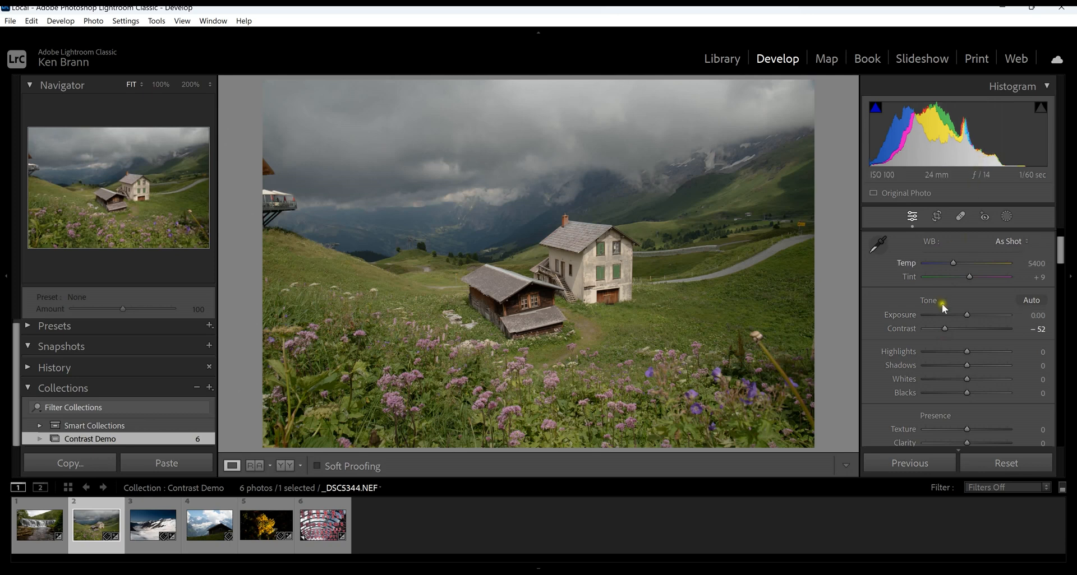
{"action": "left_click_drag", "start_coordinate": [945, 328], "coordinate": [967, 321]}
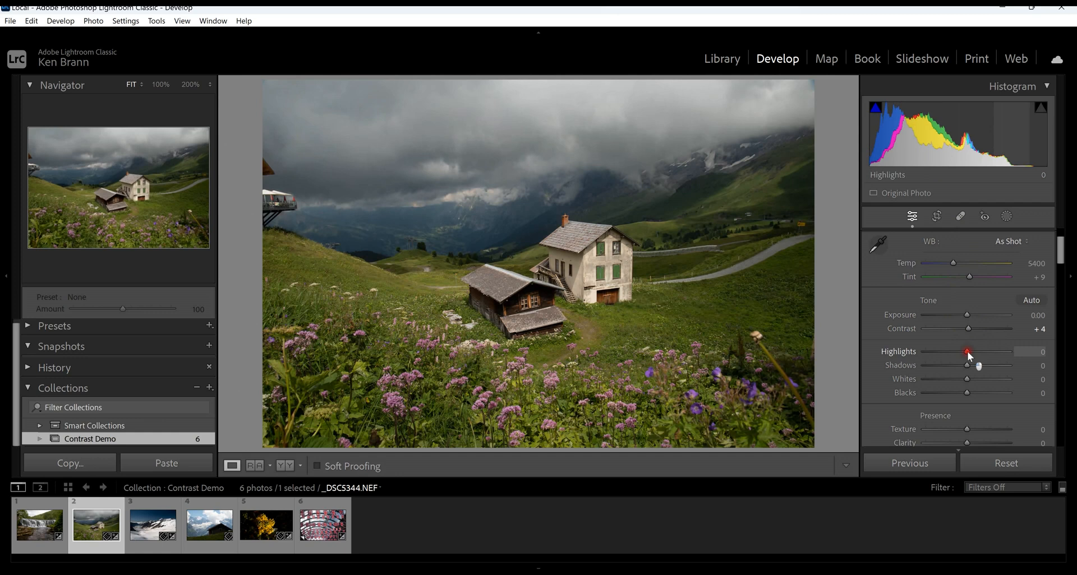
{"action": "left_click_drag", "start_coordinate": [964, 352], "coordinate": [904, 351]}
{"action": "double_click", "coordinate": [899, 352]}
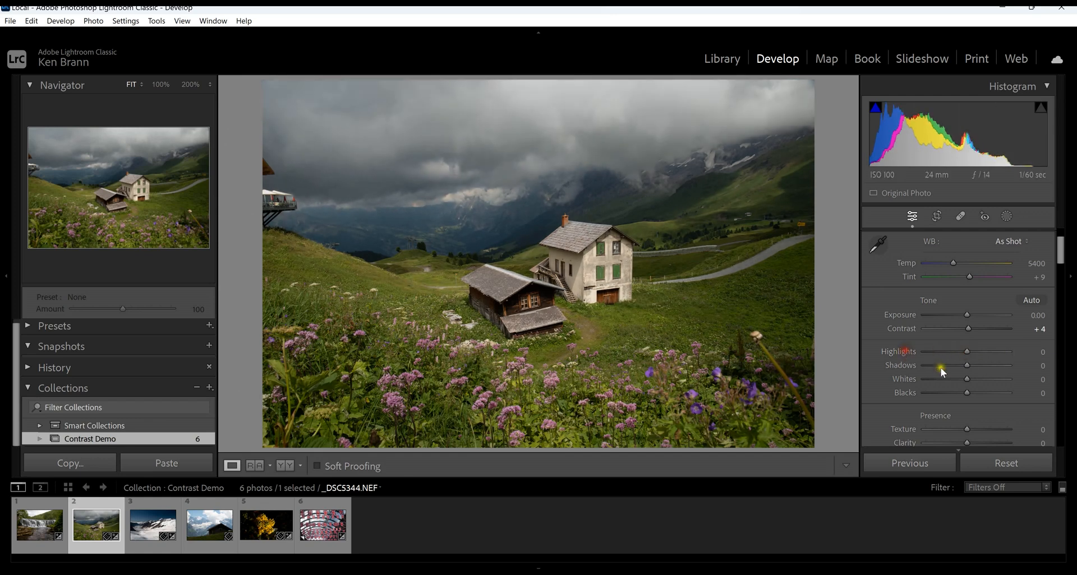
Try Shadows at +100 and +2 on the alpine house photo, and reset them to their default.
{"action": "left_click_drag", "start_coordinate": [967, 365], "coordinate": [1015, 357]}
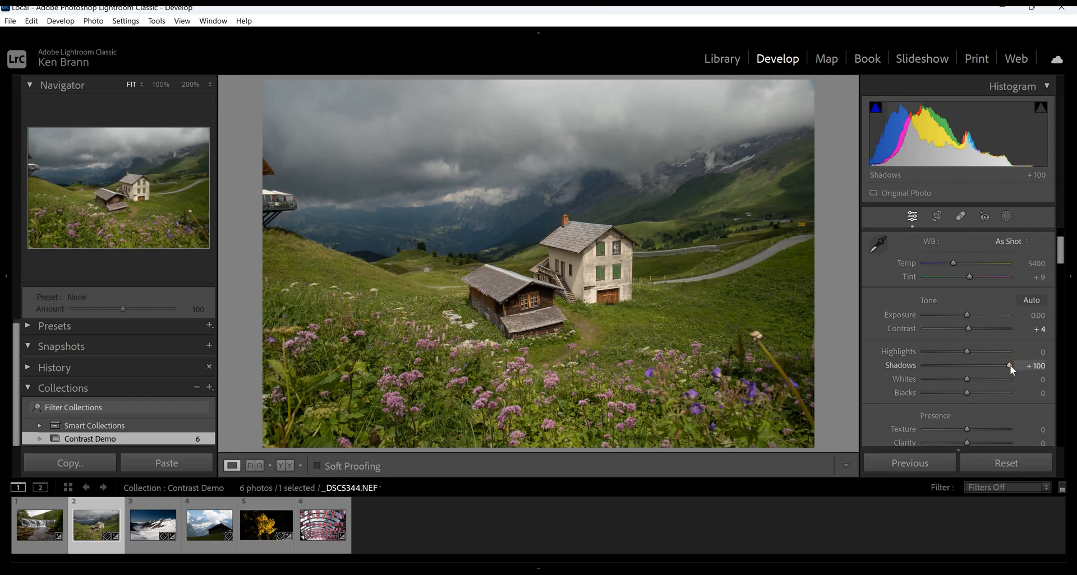
{"action": "left_click_drag", "start_coordinate": [1010, 365], "coordinate": [971, 368]}
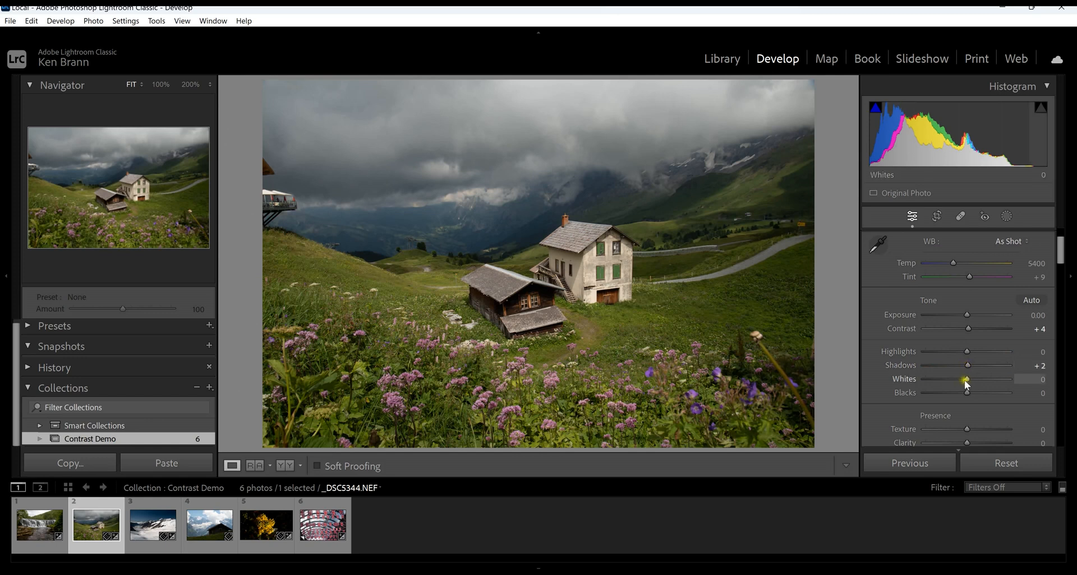
{"action": "double_click", "coordinate": [910, 366]}
Try Whites at +53, −33 and +39 with Blacks at −64, and reset all of the photo's develop adjustments.
{"action": "left_click_drag", "start_coordinate": [966, 380], "coordinate": [988, 380]}
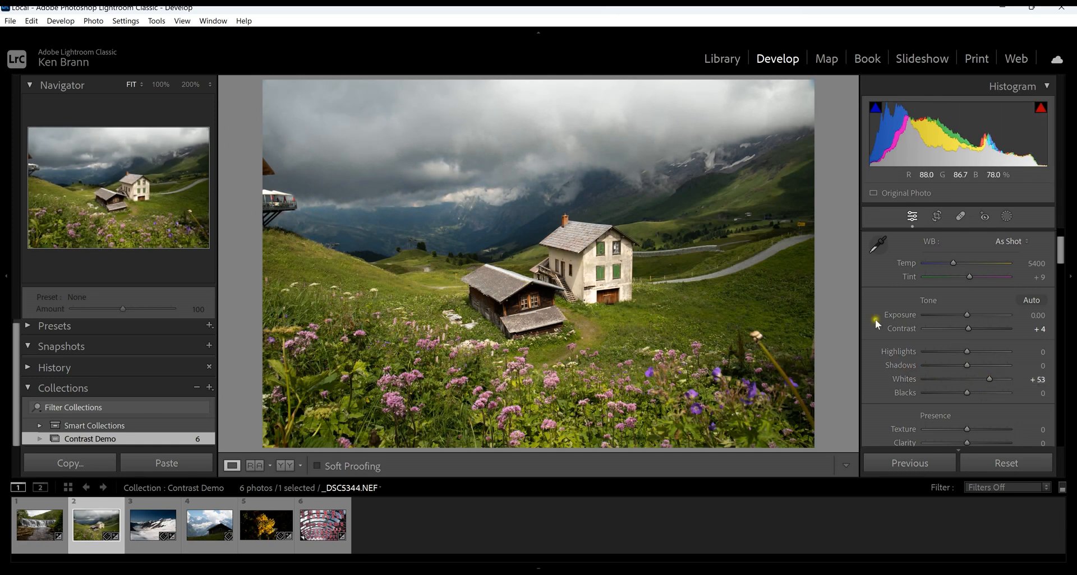
{"action": "left_click_drag", "start_coordinate": [991, 383], "coordinate": [956, 379]}
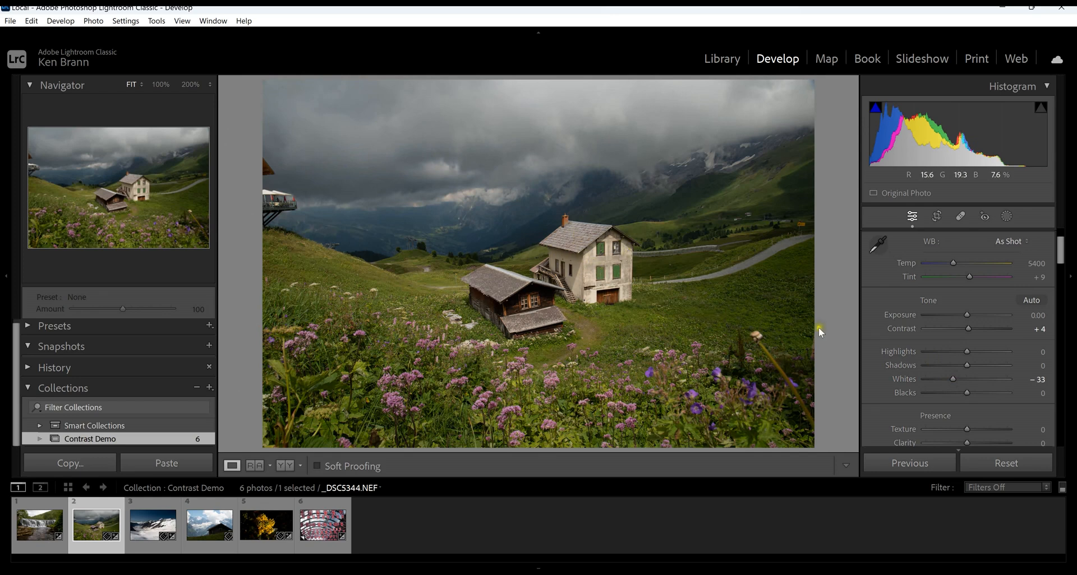
{"action": "left_click", "coordinate": [953, 380]}
{"action": "left_click_drag", "start_coordinate": [953, 380], "coordinate": [983, 383]}
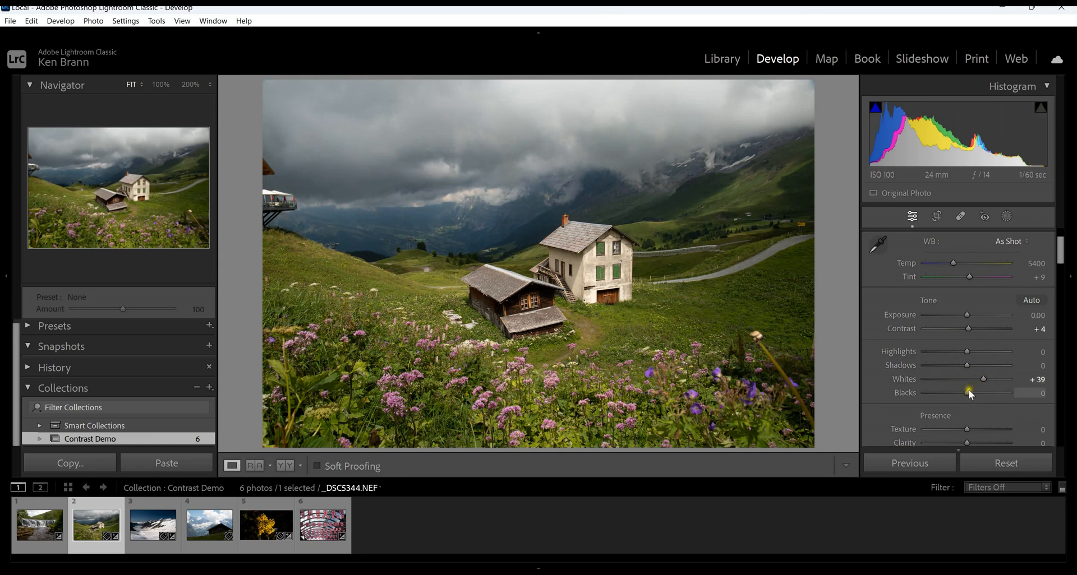
{"action": "left_click_drag", "start_coordinate": [966, 392], "coordinate": [939, 395]}
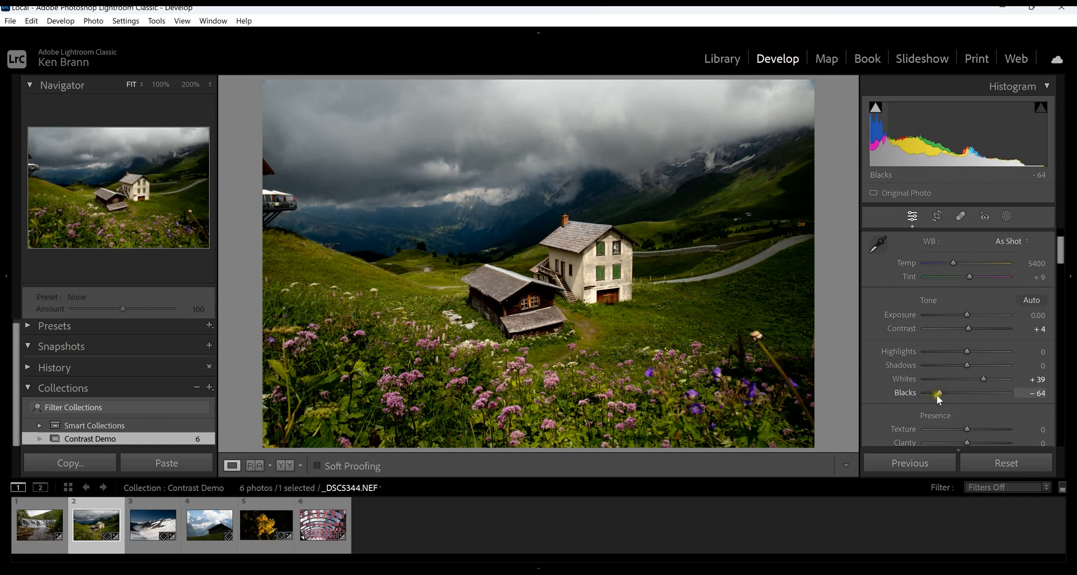
{"action": "key", "text": "ctrl+shift+r"}
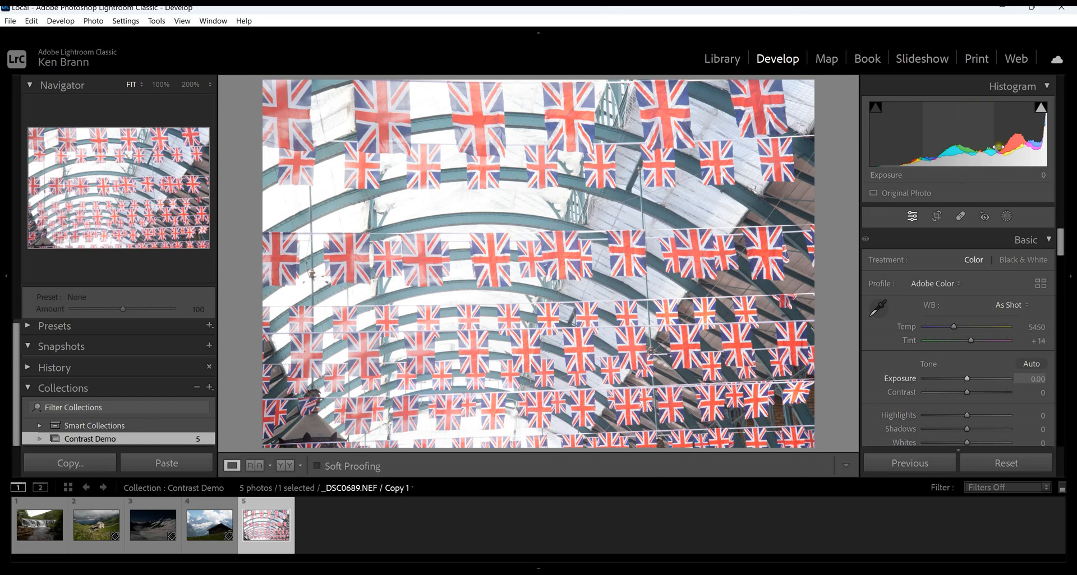
Compare the histograms of the dark snowy mountain, Union Jack flags, alpine house and waterfall photos.
{"action": "left_click", "coordinate": [152, 527]}
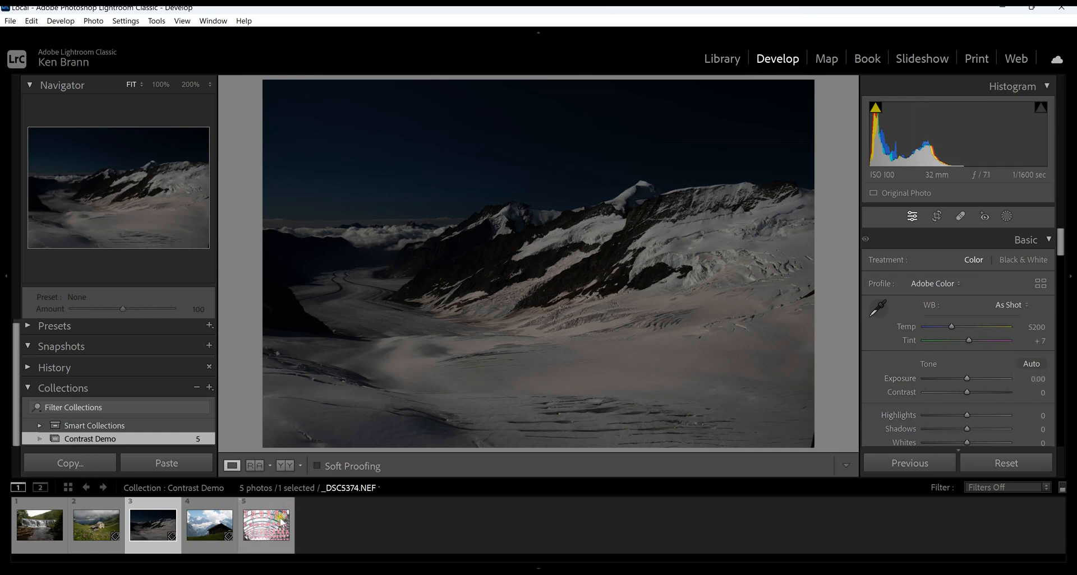
{"action": "left_click", "coordinate": [264, 526]}
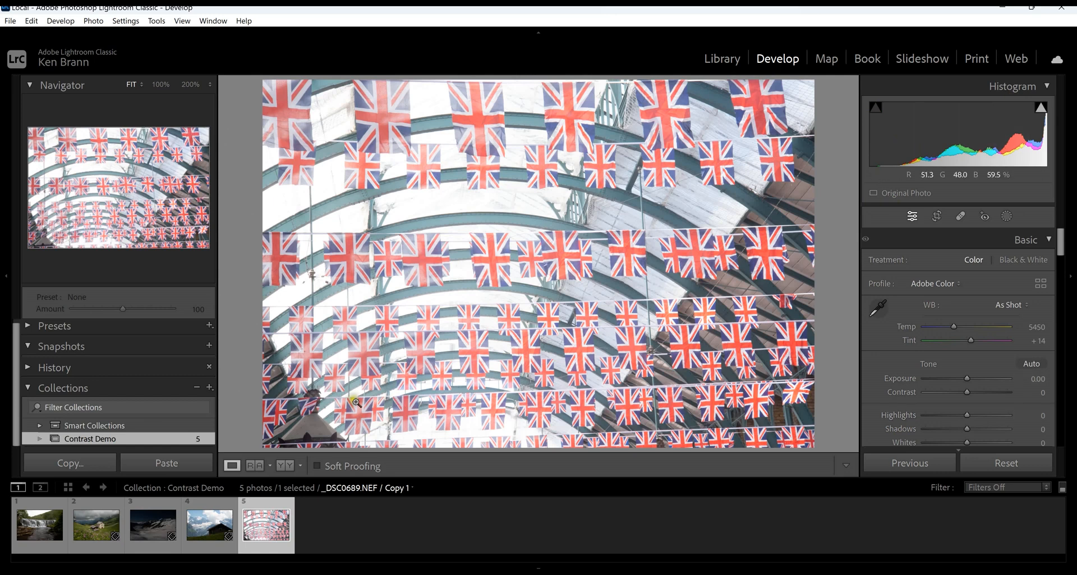
{"action": "left_click", "coordinate": [92, 529]}
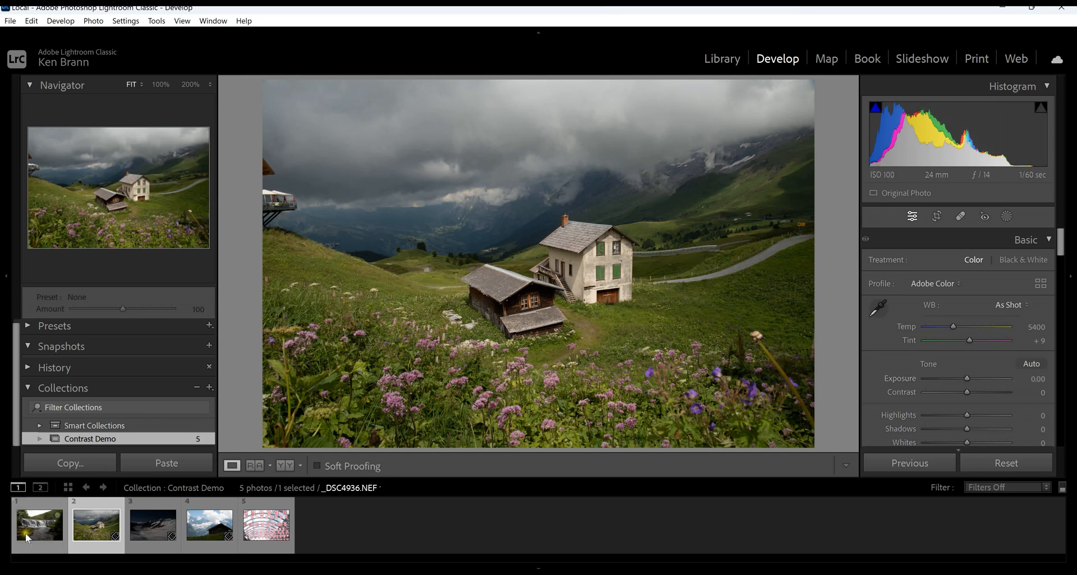
{"action": "left_click", "coordinate": [17, 547]}
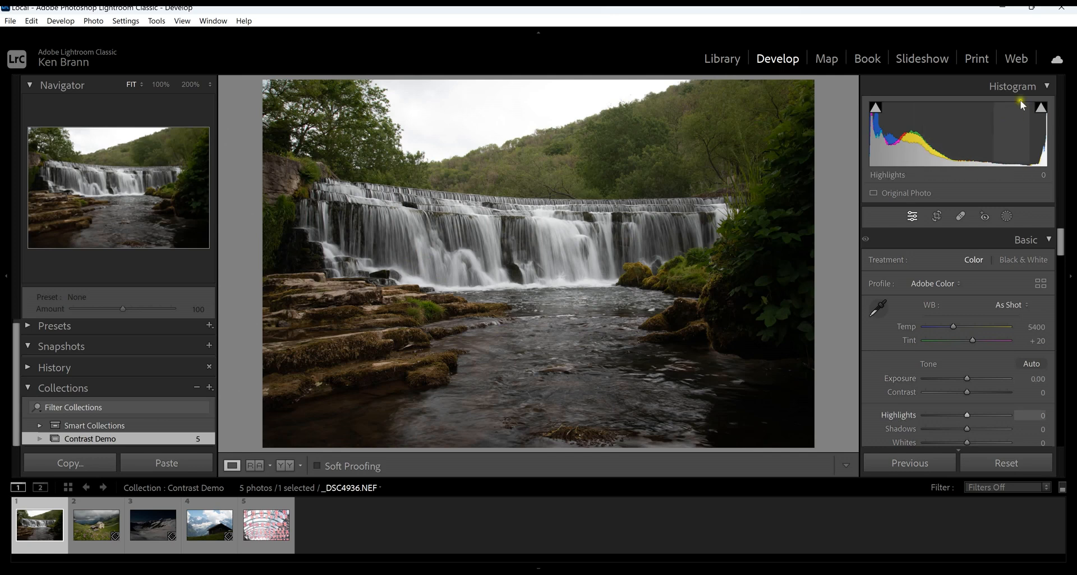
Examine the highlight and shadow clipping overlays on the waterfall photo, and hide them again.
{"action": "left_click", "coordinate": [1037, 111]}
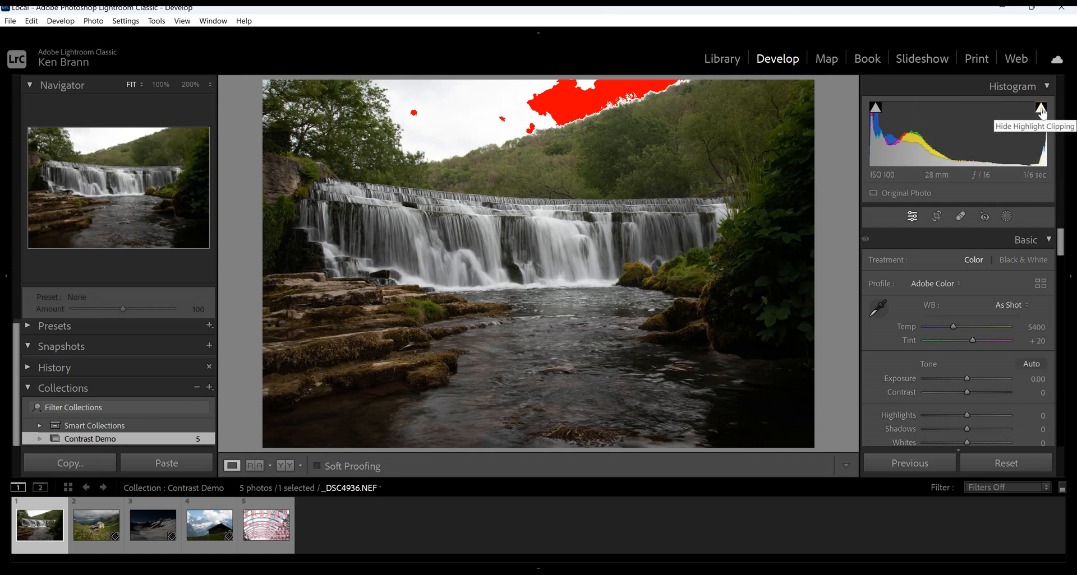
{"action": "left_click", "coordinate": [877, 110]}
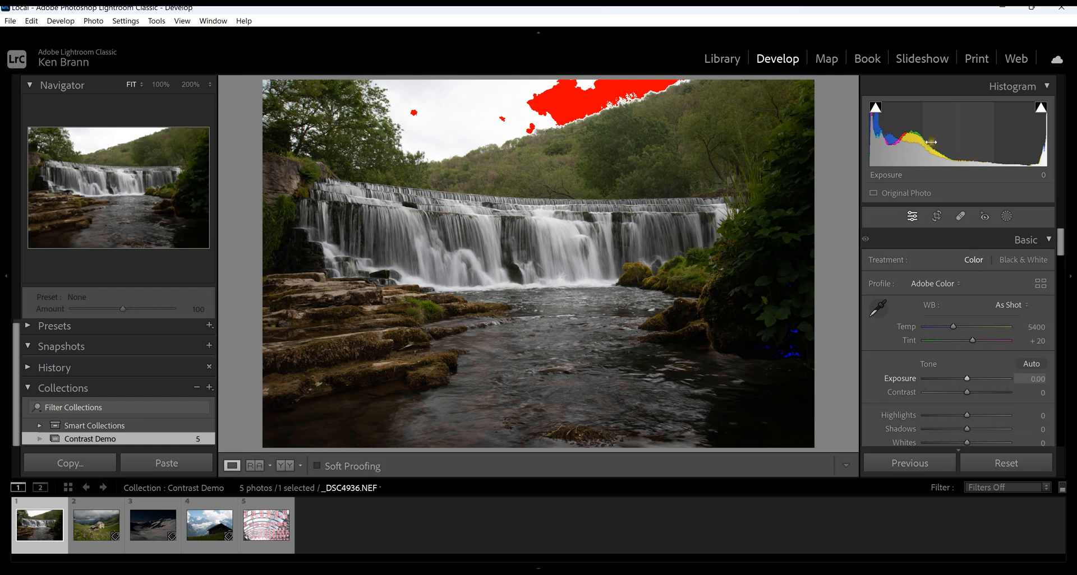
{"action": "left_click", "coordinate": [1041, 107]}
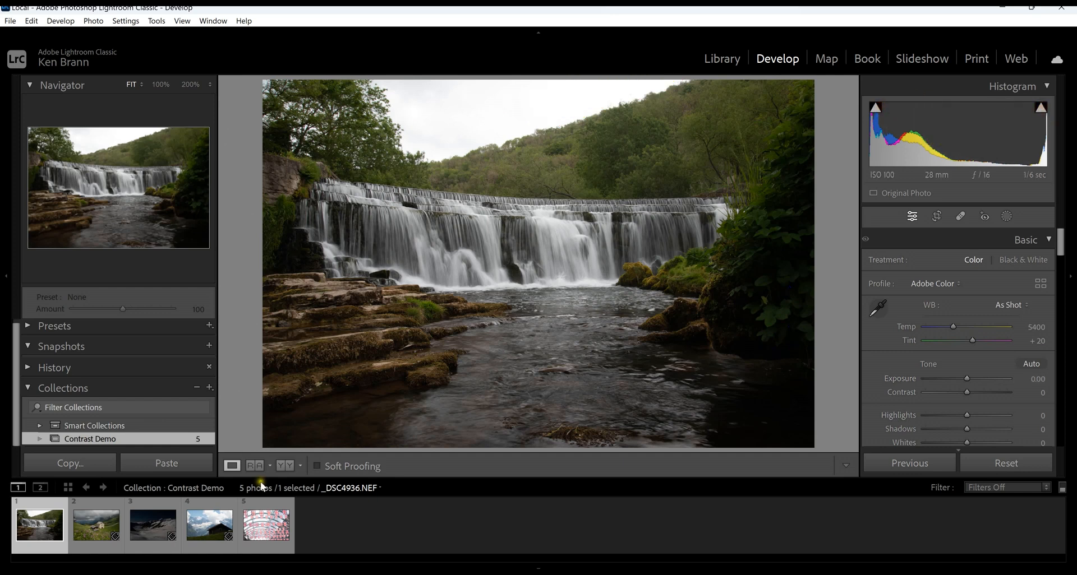
Open the overexposed Union Jack flags photo and turn on its highlight clipping overlay.
{"action": "left_click", "coordinate": [264, 525]}
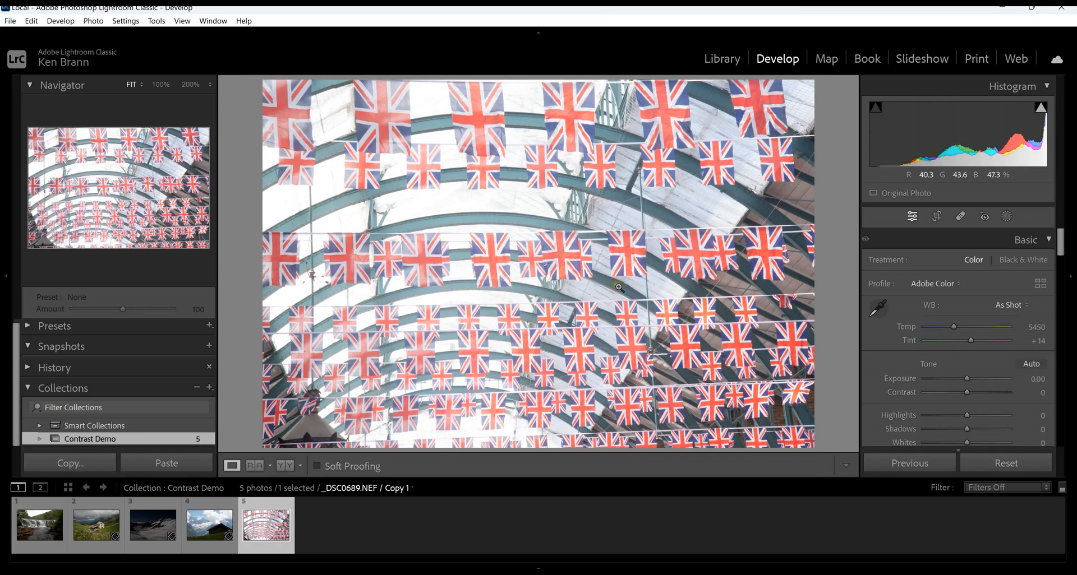
{"action": "mouse_move", "coordinate": [1039, 115]}
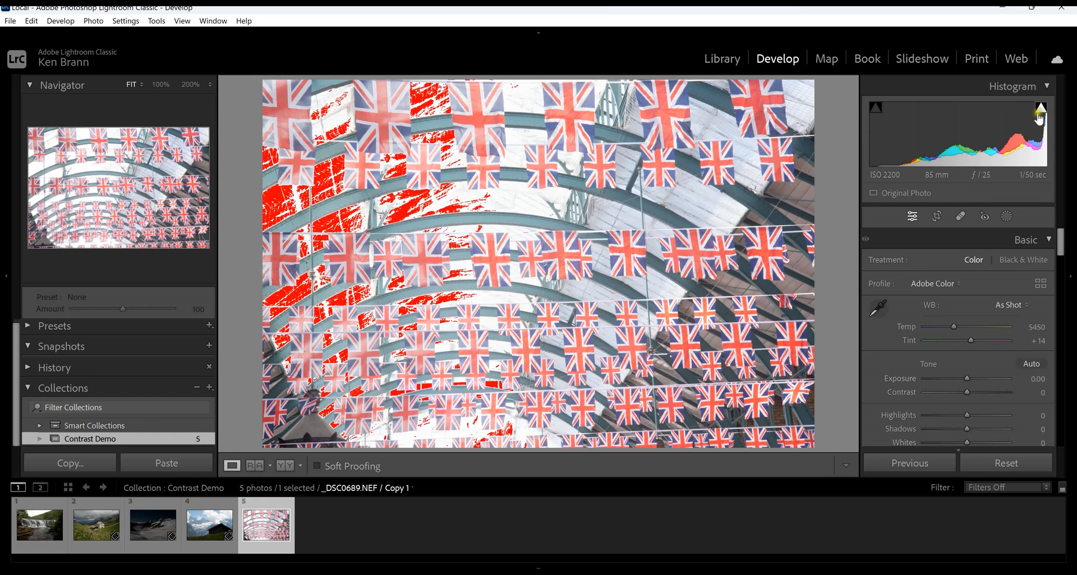
{"action": "left_click", "coordinate": [1040, 114]}
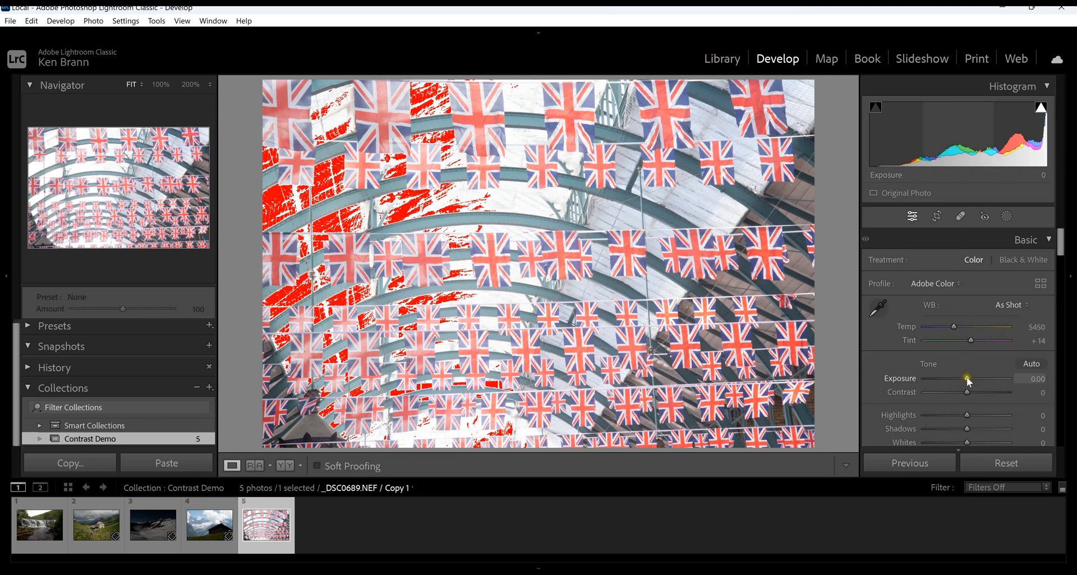
Lower the flags photo's Exposure to −1.54 and its Highlights to −52 to reduce the clipped areas.
{"action": "left_click_drag", "start_coordinate": [967, 378], "coordinate": [954, 382]}
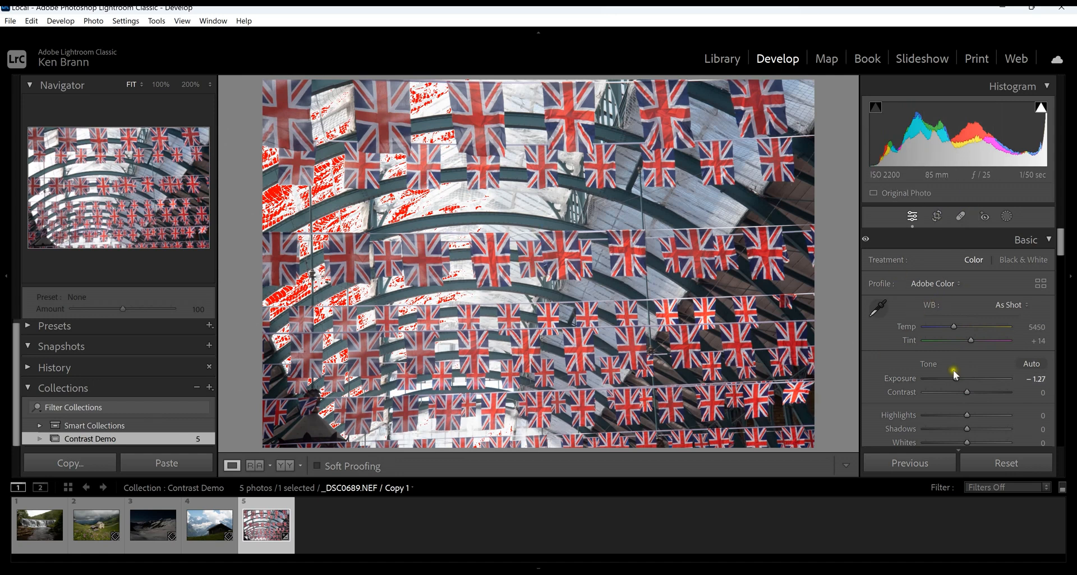
{"action": "mouse_move", "coordinate": [955, 383]}
{"action": "left_mouse_down"}
{"action": "mouse_move", "coordinate": [967, 380]}
{"action": "mouse_move", "coordinate": [938, 384]}
{"action": "mouse_move", "coordinate": [953, 381]}
{"action": "left_mouse_up"}
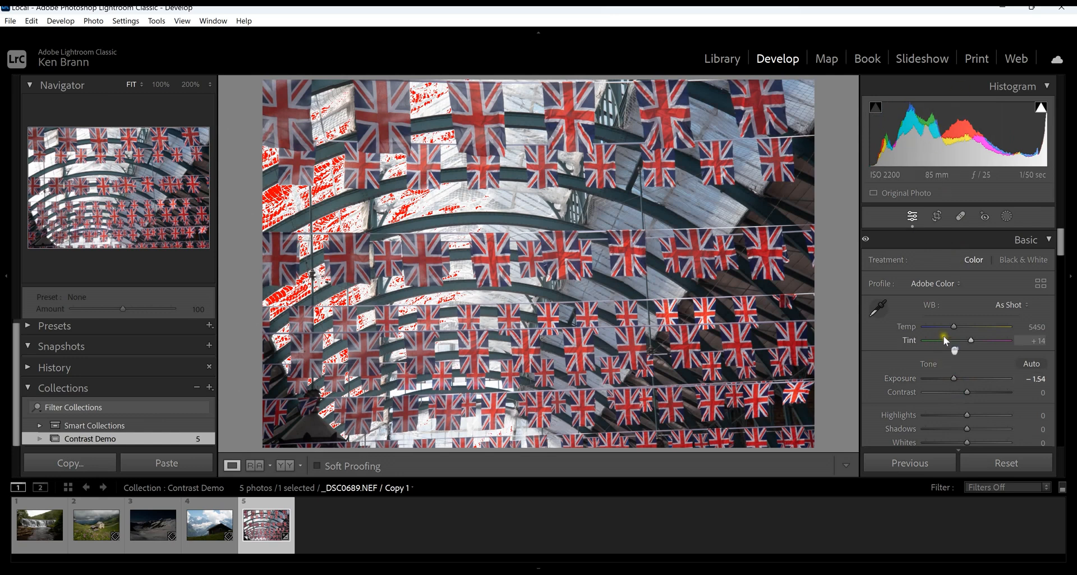
{"action": "scroll", "coordinate": [942, 336], "scroll_direction": "down", "scroll_amount": 3}
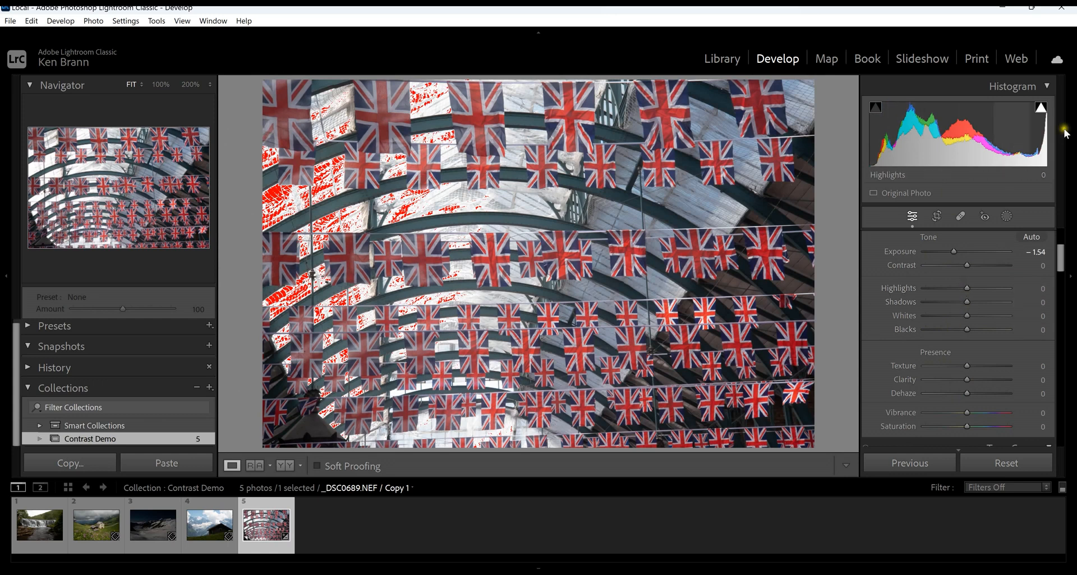
{"action": "left_click", "coordinate": [1042, 108]}
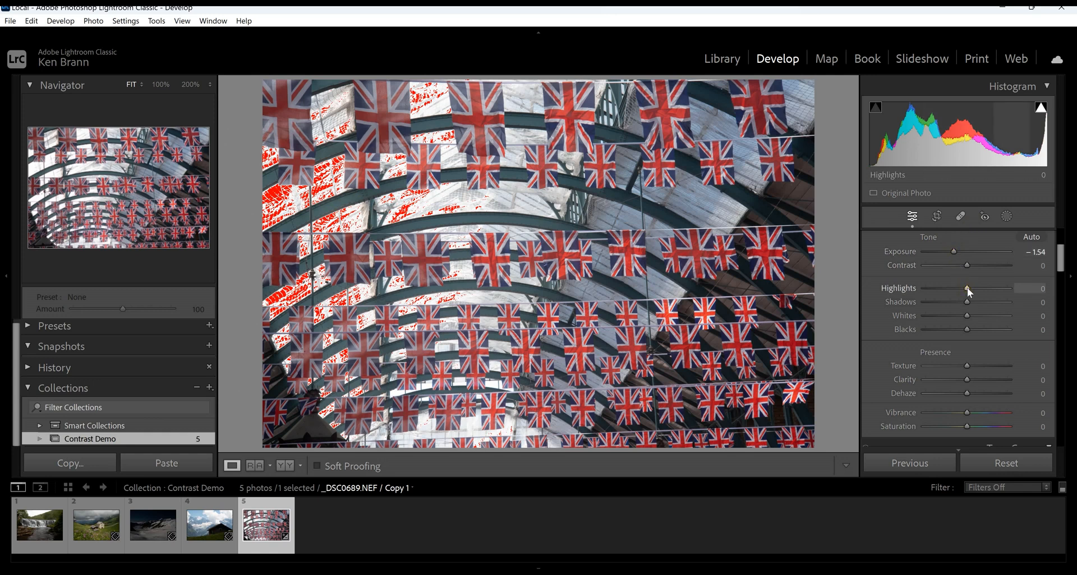
{"action": "left_click_drag", "start_coordinate": [967, 289], "coordinate": [944, 295]}
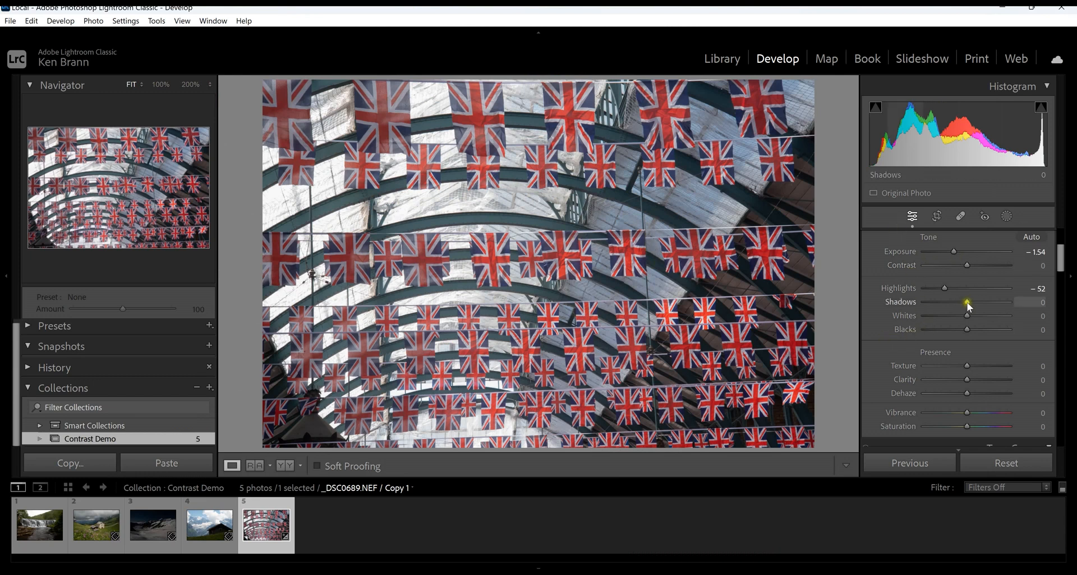
Set the flags photo's Shadows to +12, Whites to +17 and Blacks to −19.
{"action": "mouse_move", "coordinate": [967, 302]}
{"action": "left_mouse_down"}
{"action": "mouse_move", "coordinate": [995, 294]}
{"action": "mouse_move", "coordinate": [972, 302]}
{"action": "left_mouse_up"}
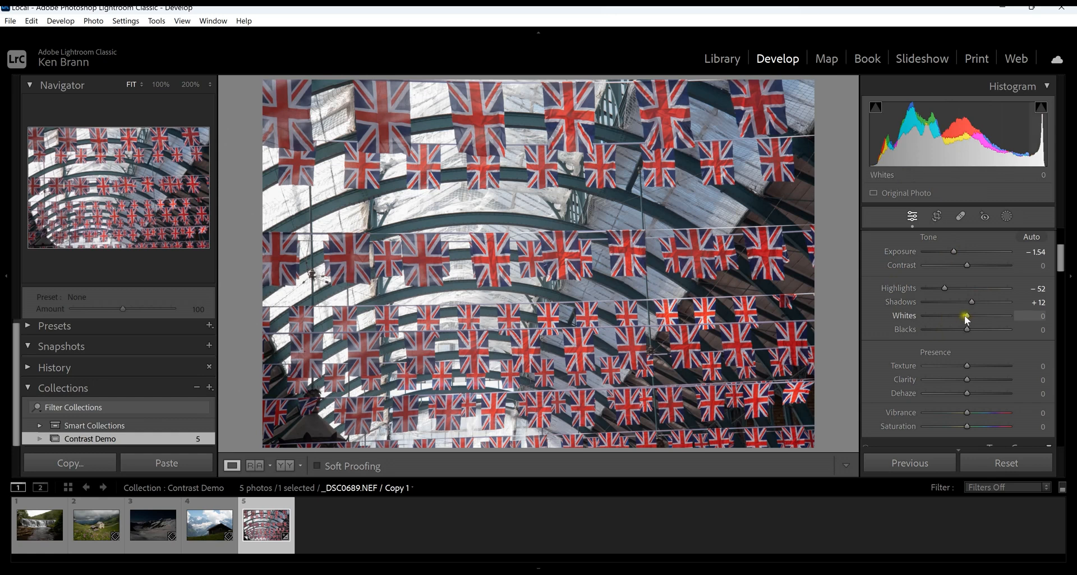
{"action": "left_click_drag", "start_coordinate": [965, 316], "coordinate": [973, 320]}
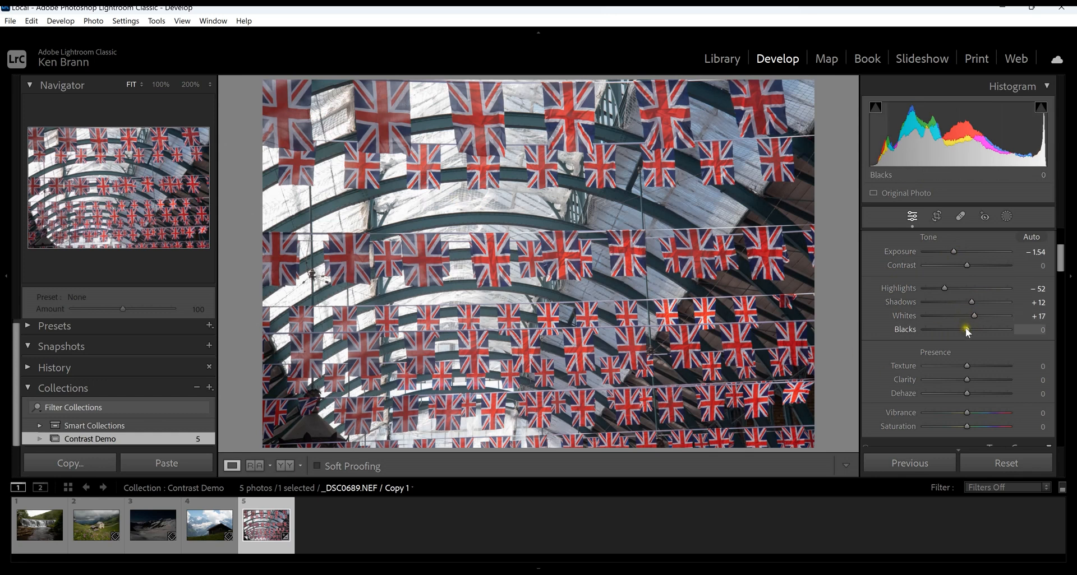
{"action": "left_click_drag", "start_coordinate": [966, 329], "coordinate": [957, 331]}
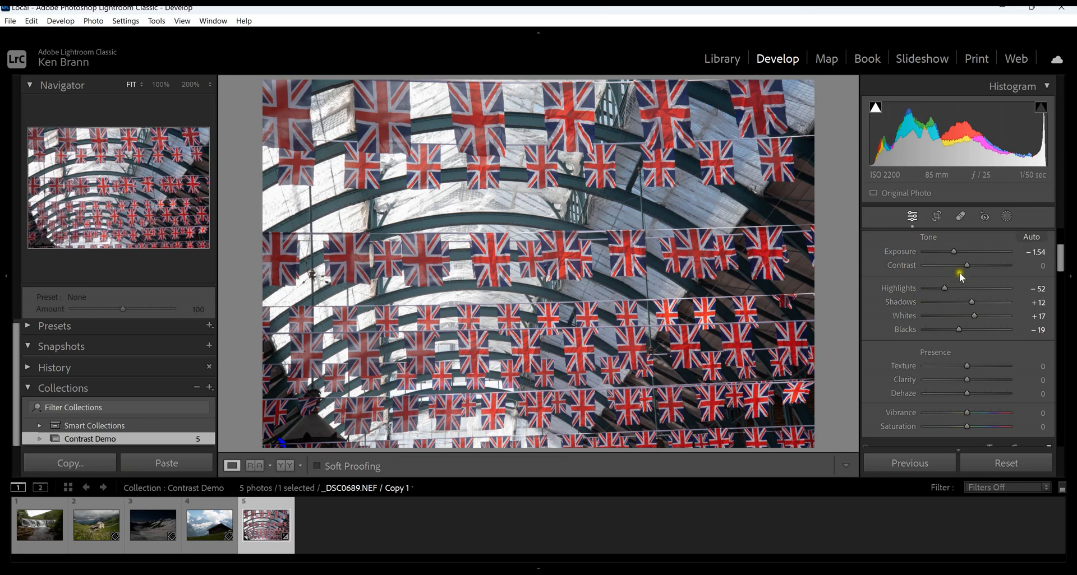
Try Contrast at +4, +39 and −73 on the flags photo, and raise it back to a positive value.
{"action": "left_click_drag", "start_coordinate": [966, 264], "coordinate": [967, 264]}
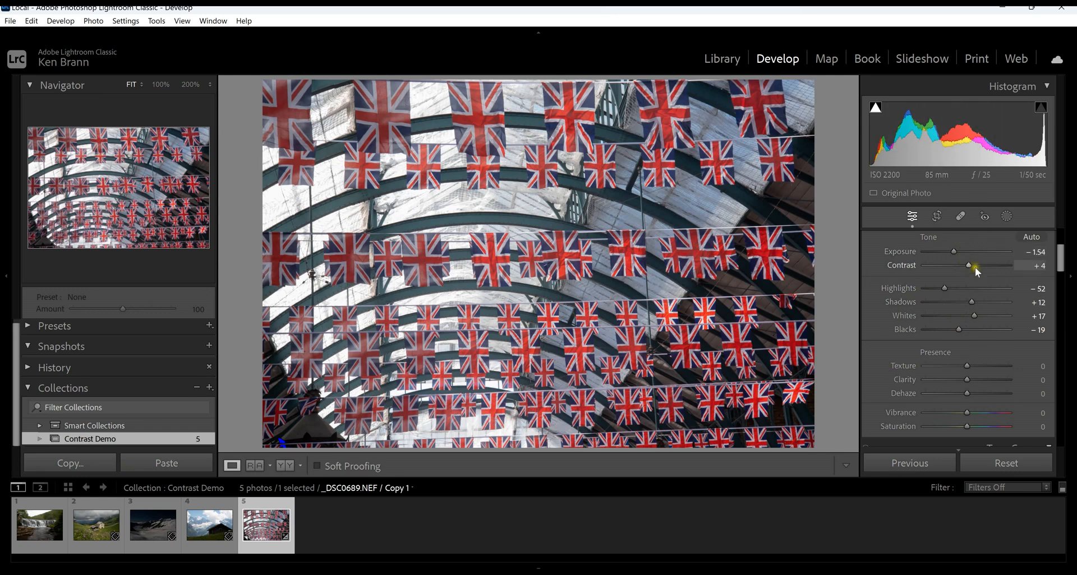
{"action": "left_click_drag", "start_coordinate": [971, 265], "coordinate": [984, 262]}
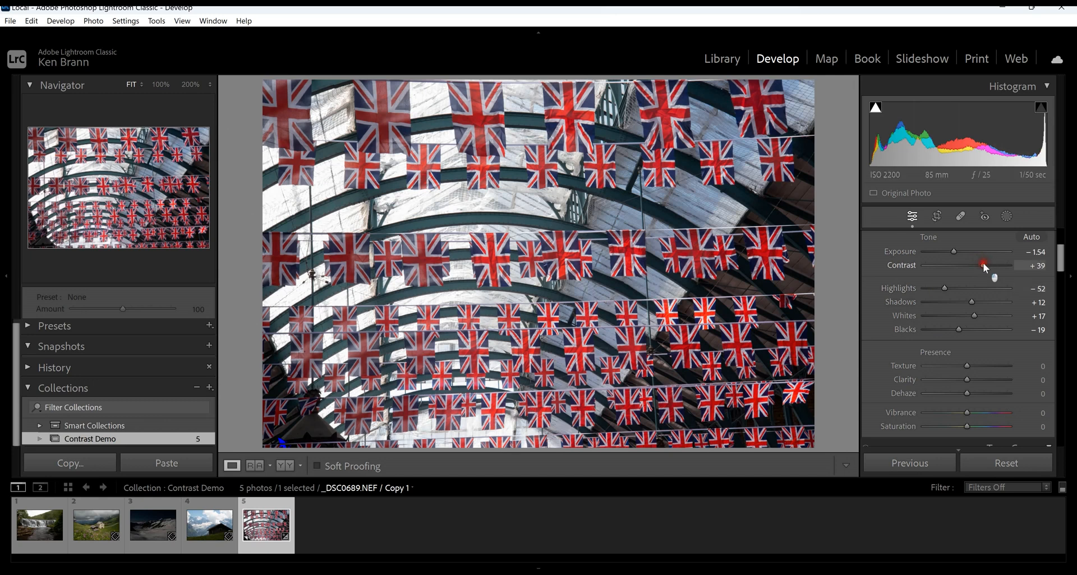
{"action": "left_click_drag", "start_coordinate": [978, 269], "coordinate": [935, 272]}
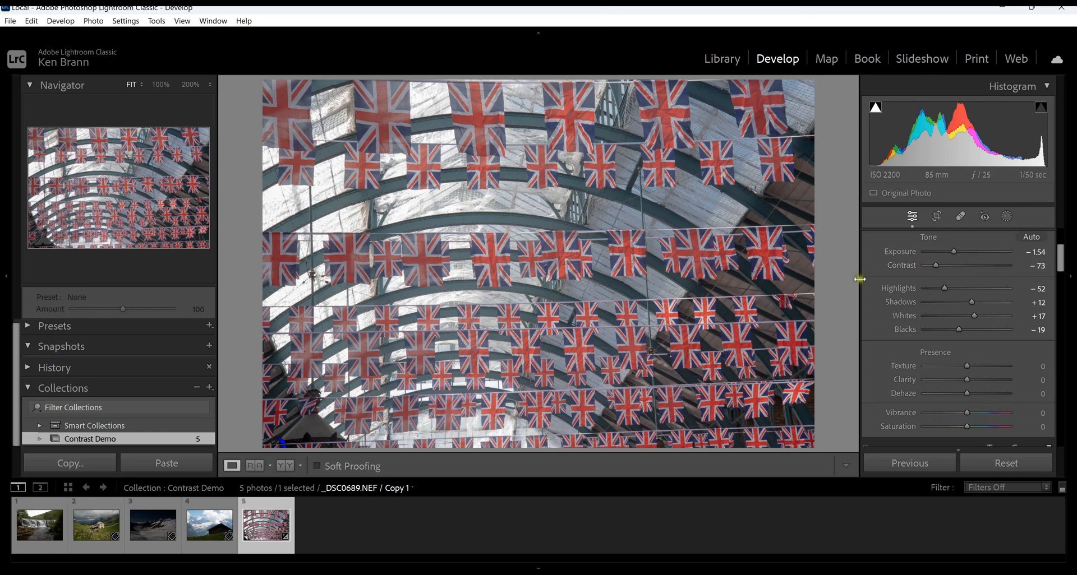
{"action": "left_click_drag", "start_coordinate": [944, 266], "coordinate": [988, 266]}
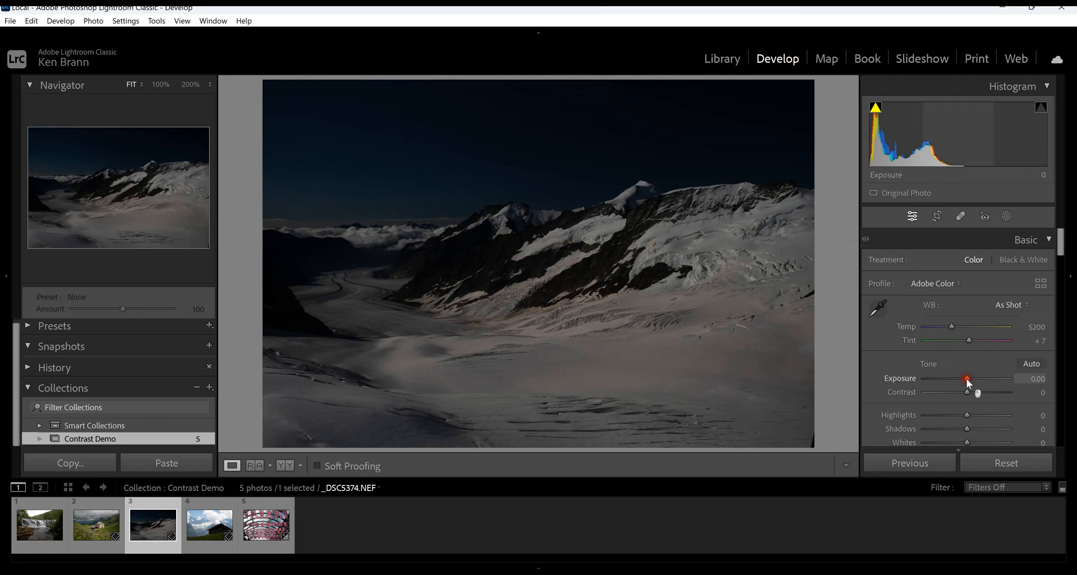
Brighten the dark snowy mountain photo with Exposure +1.83, Highlights +56 and Blacks +15.
{"action": "left_click_drag", "start_coordinate": [972, 381], "coordinate": [983, 378]}
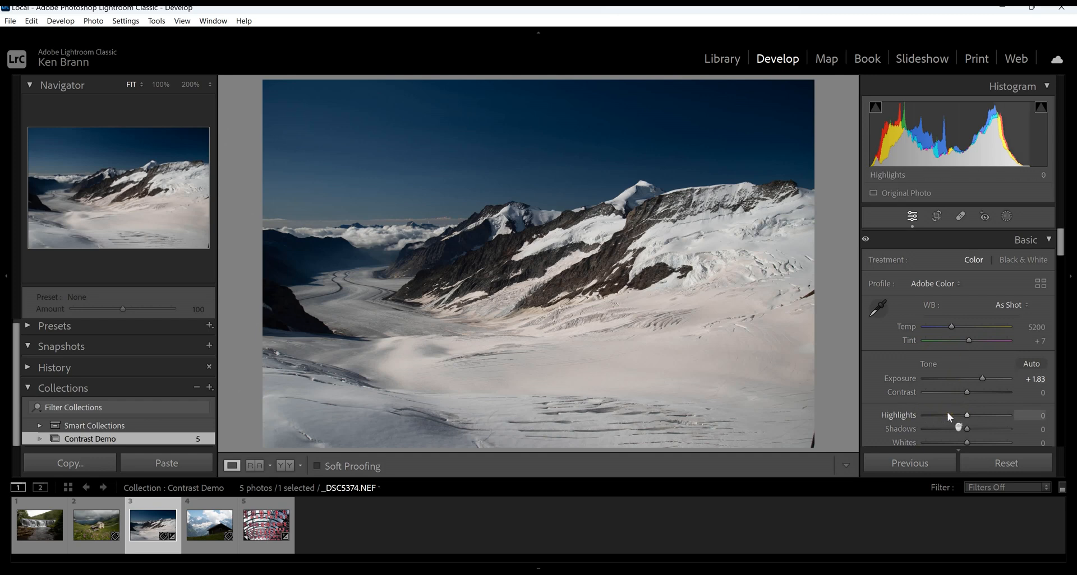
{"action": "scroll", "coordinate": [947, 415], "scroll_direction": "down", "scroll_amount": 2}
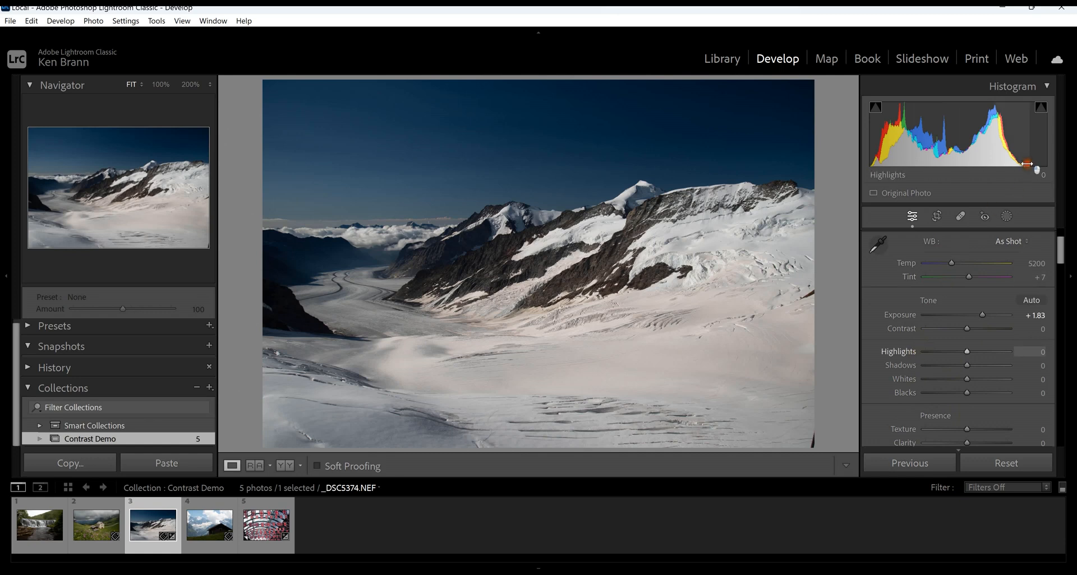
{"action": "left_click_drag", "start_coordinate": [1031, 163], "coordinate": [1044, 150]}
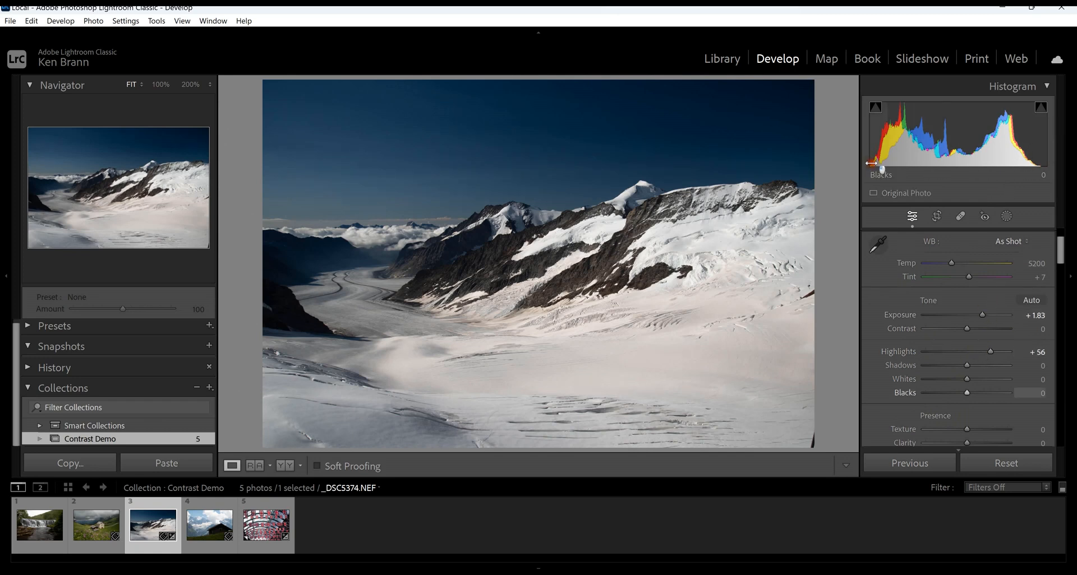
{"action": "left_click_drag", "start_coordinate": [871, 163], "coordinate": [877, 161]}
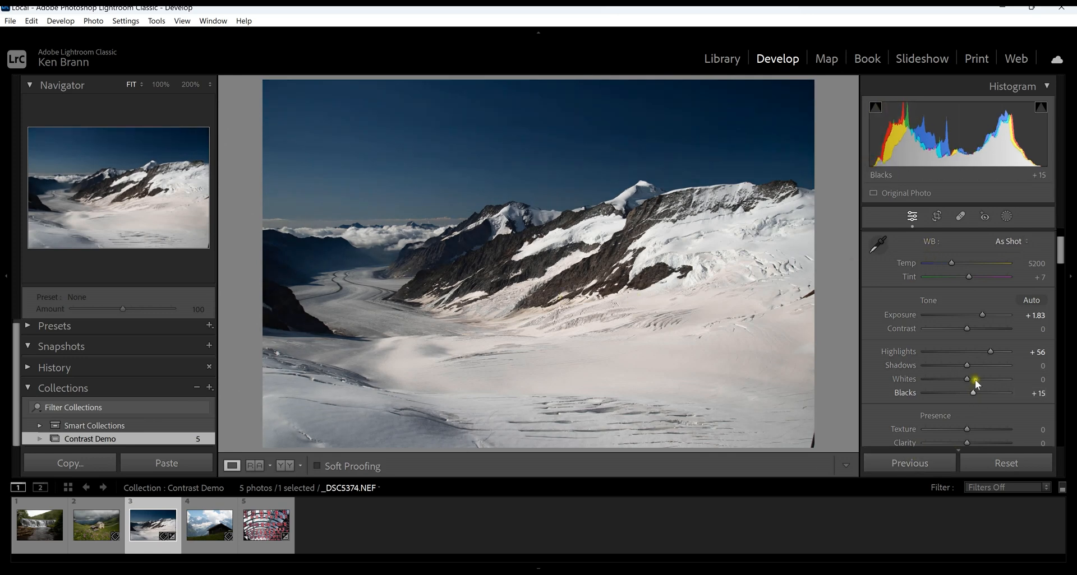
Set the mountain photo's Whites to +34, Highlights to +72 and Blacks to +4, and compare before and after side by side.
{"action": "left_click_drag", "start_coordinate": [965, 380], "coordinate": [966, 380]}
{"action": "left_click_drag", "start_coordinate": [1013, 139], "coordinate": [1043, 162]}
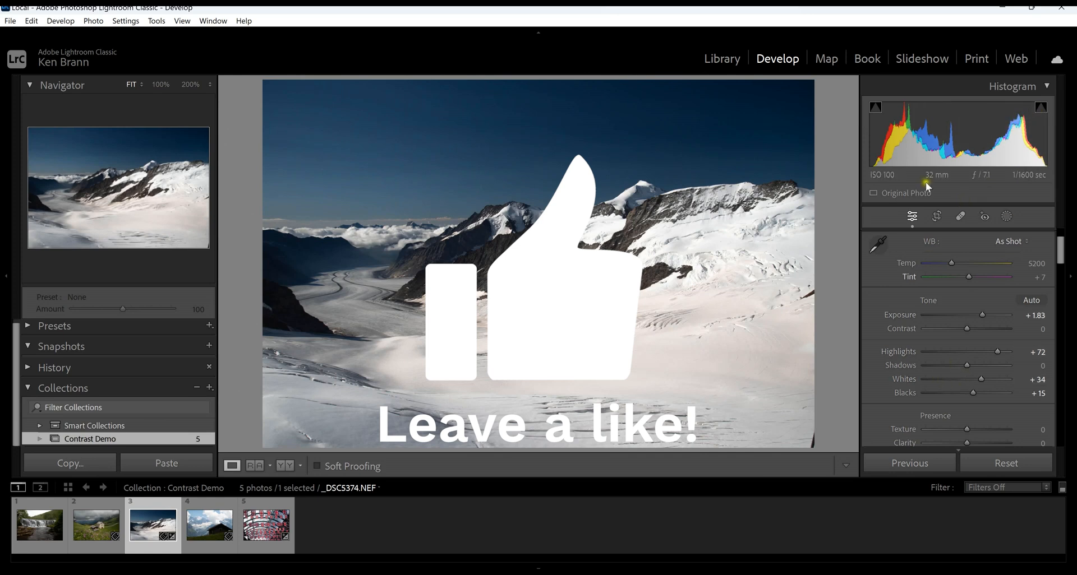
{"action": "mouse_move", "coordinate": [881, 158]}
{"action": "left_mouse_down"}
{"action": "mouse_move", "coordinate": [868, 164]}
{"action": "mouse_move", "coordinate": [877, 161]}
{"action": "left_mouse_up"}
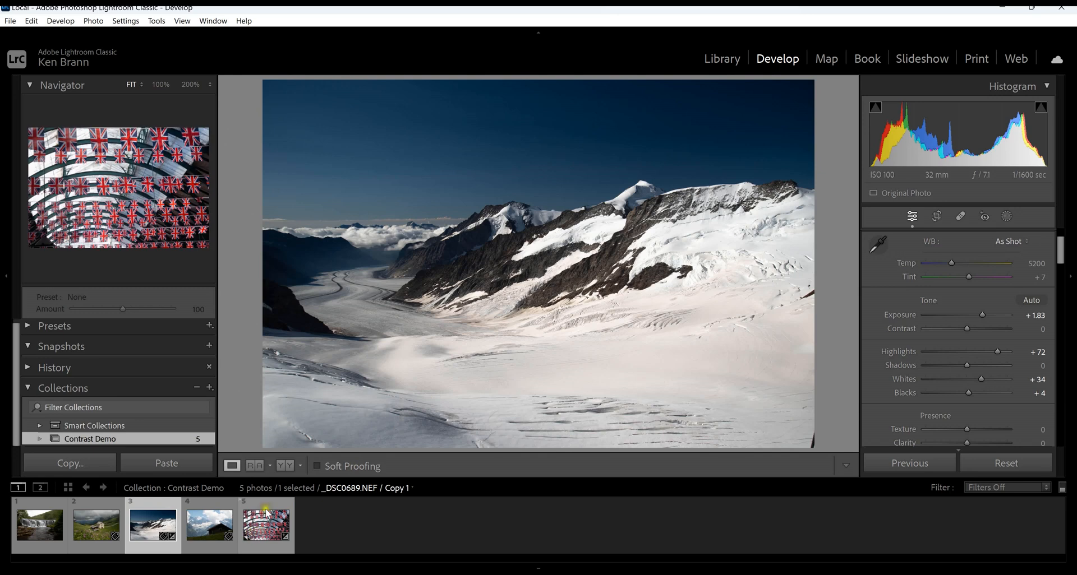
{"action": "left_click", "coordinate": [283, 470]}
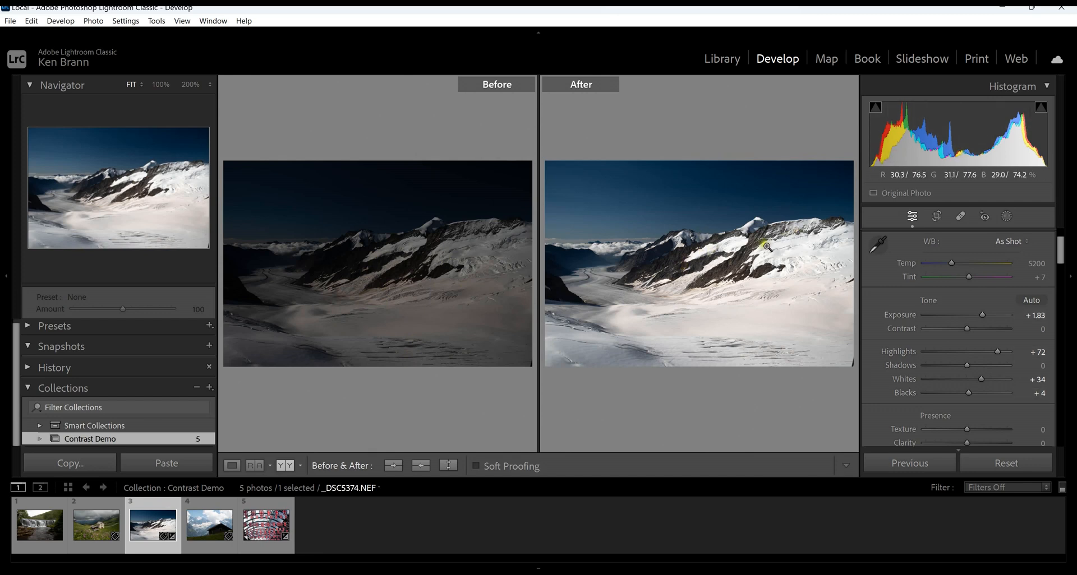
Open the photo of the stone house in the flower meadow and show it as a single image.
{"action": "left_click", "coordinate": [96, 525]}
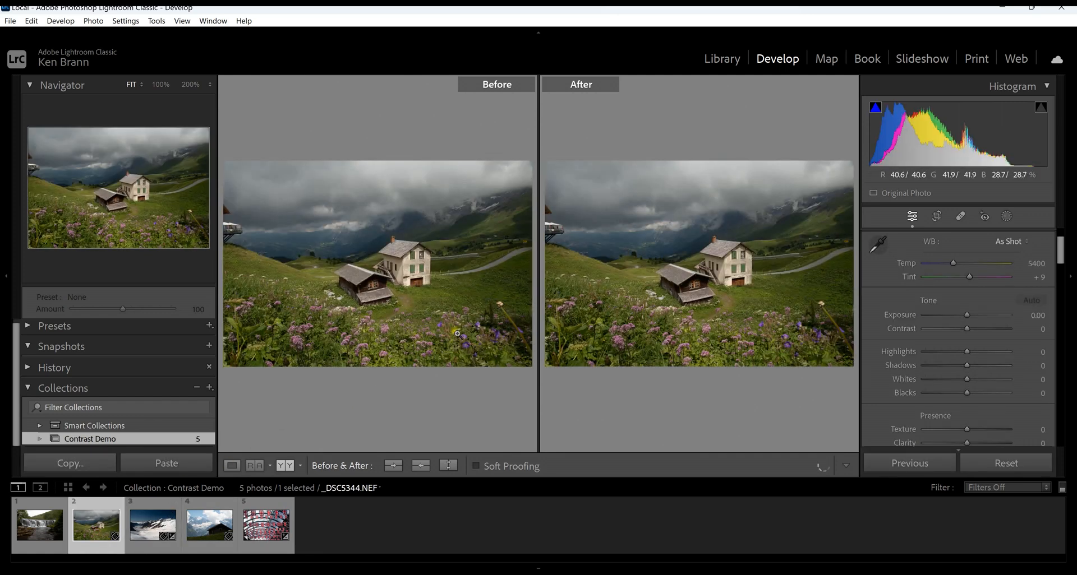
{"action": "left_click", "coordinate": [234, 468]}
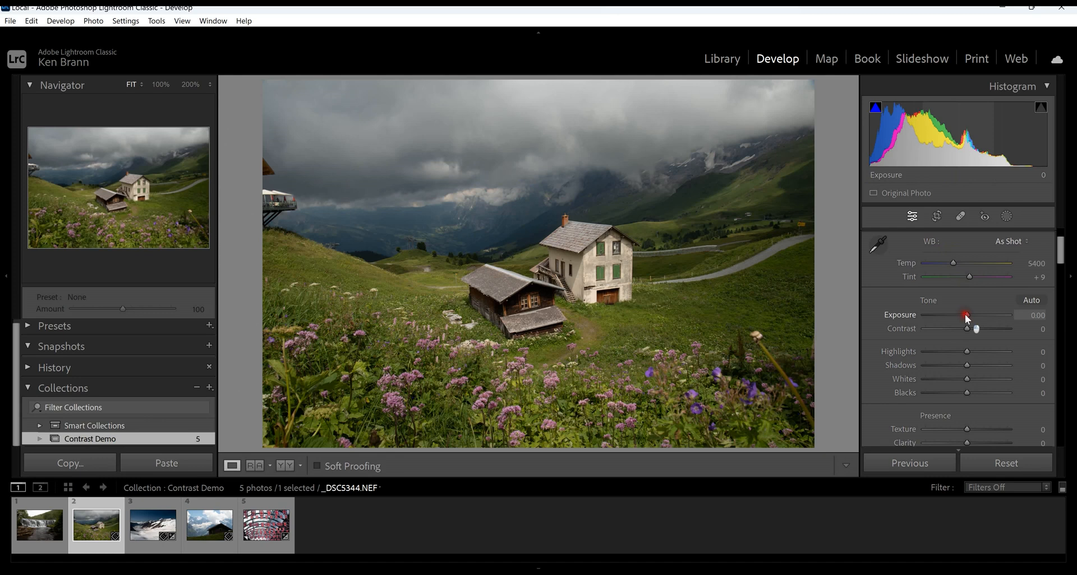
Try a darker look on the meadow house photo with Exposure −0.51, Highlights +71 and Whites +41, and reset the photo.
{"action": "left_click_drag", "start_coordinate": [966, 318], "coordinate": [962, 315]}
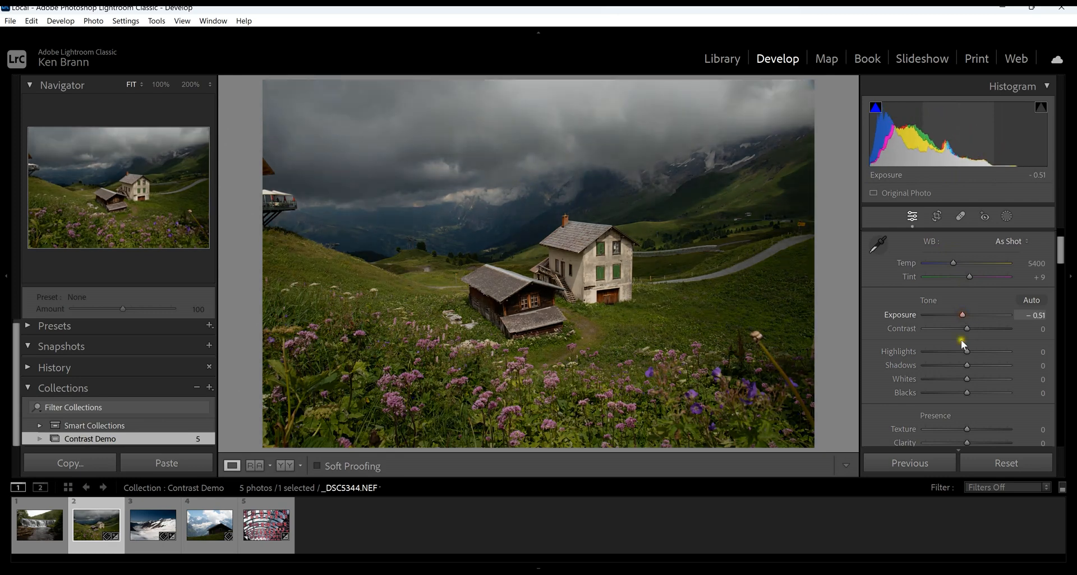
{"action": "left_click_drag", "start_coordinate": [969, 353], "coordinate": [997, 346]}
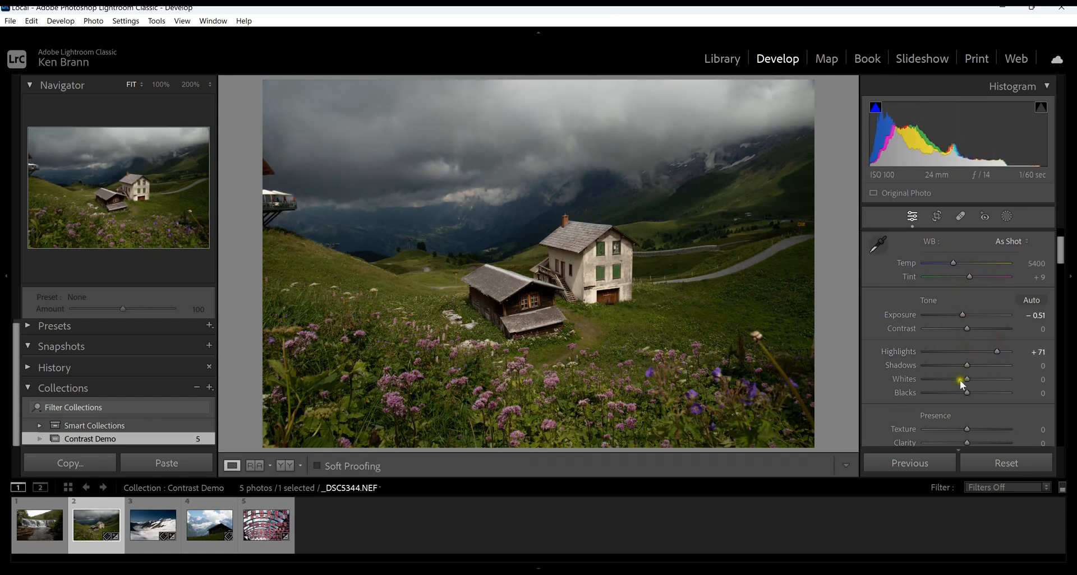
{"action": "left_click_drag", "start_coordinate": [970, 382], "coordinate": [987, 376]}
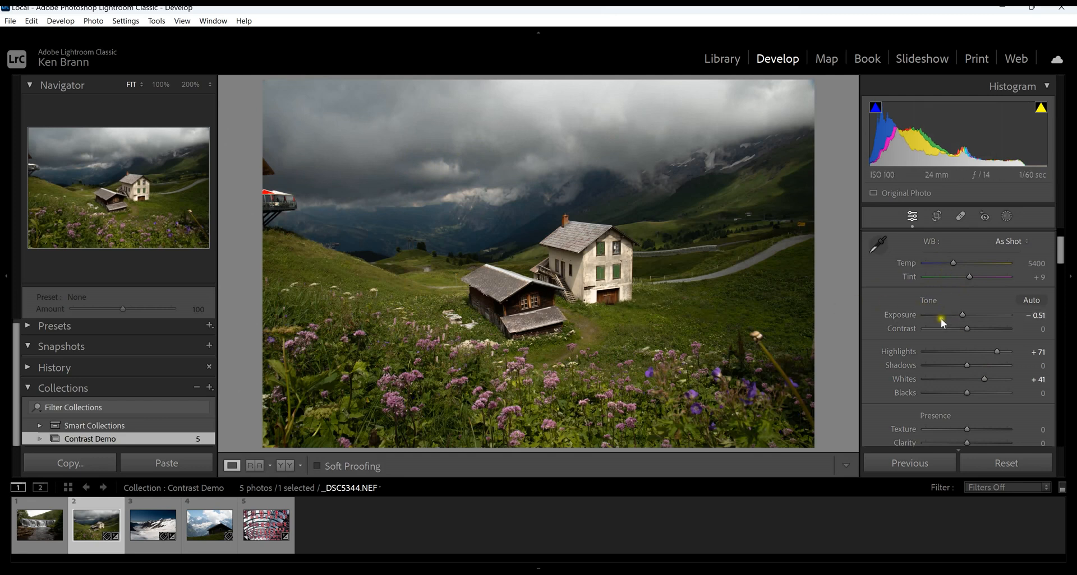
{"action": "left_click", "coordinate": [1007, 465]}
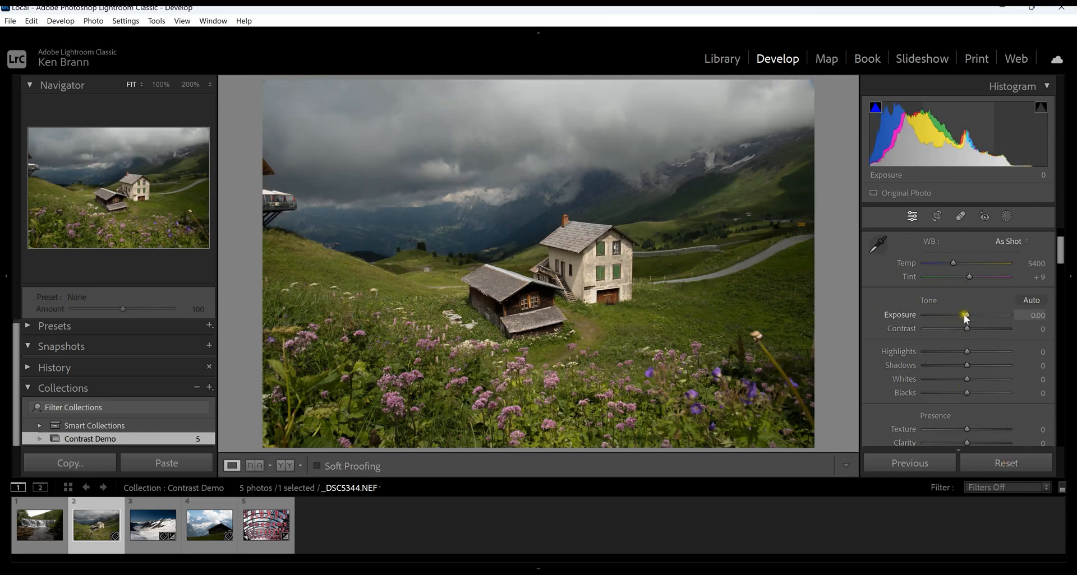
Try a brighter look on the meadow house photo with Exposure +1.07, Highlights −63, Shadows +37 and Blacks −20.
{"action": "left_click_drag", "start_coordinate": [965, 316], "coordinate": [975, 315]}
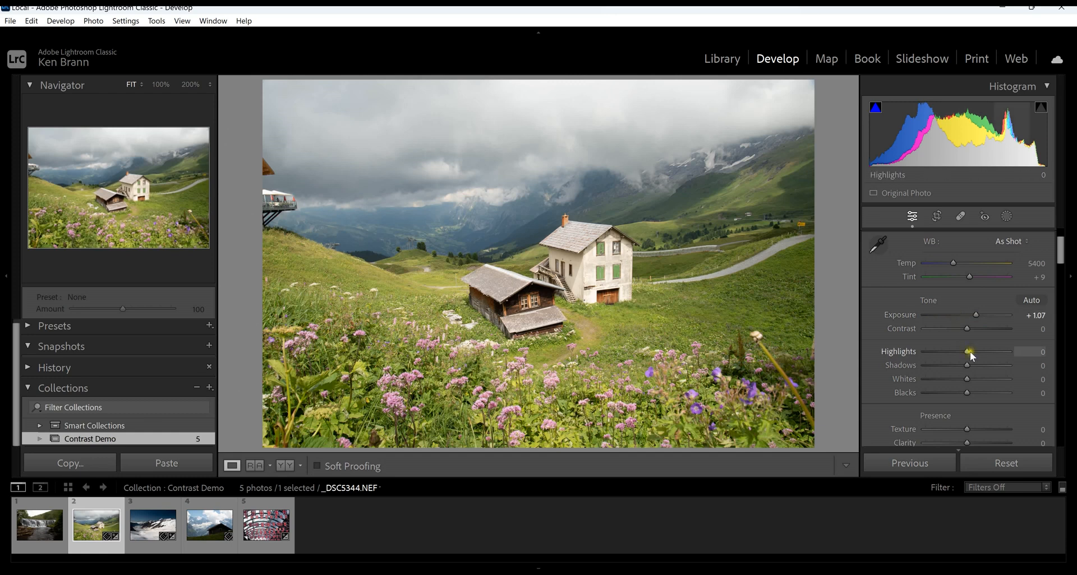
{"action": "left_click_drag", "start_coordinate": [965, 352], "coordinate": [983, 365]}
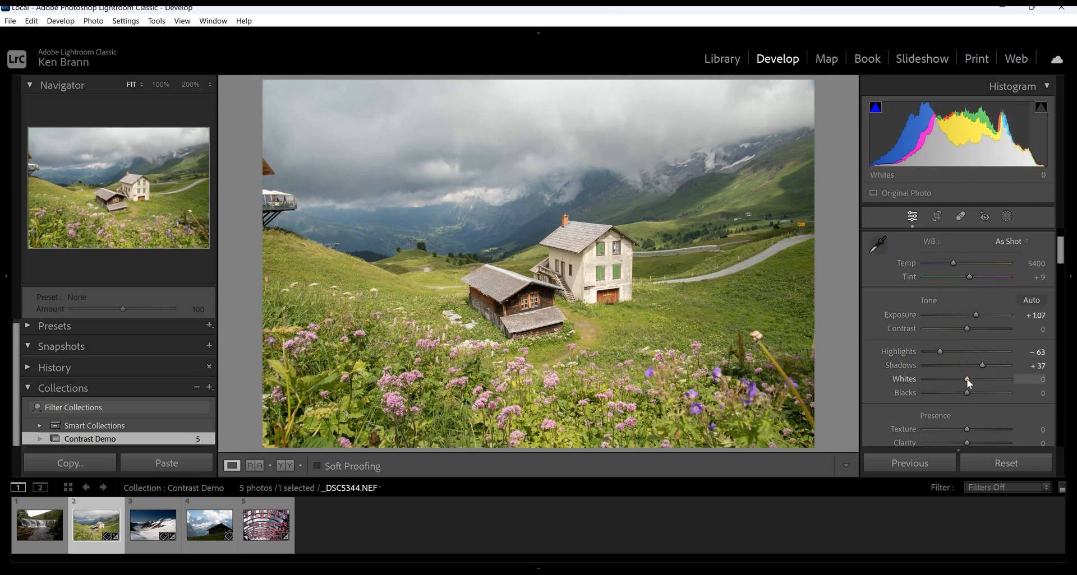
{"action": "mouse_move", "coordinate": [966, 395]}
{"action": "left_mouse_down"}
{"action": "mouse_move", "coordinate": [954, 396]}
{"action": "mouse_move", "coordinate": [966, 396]}
{"action": "left_mouse_up"}
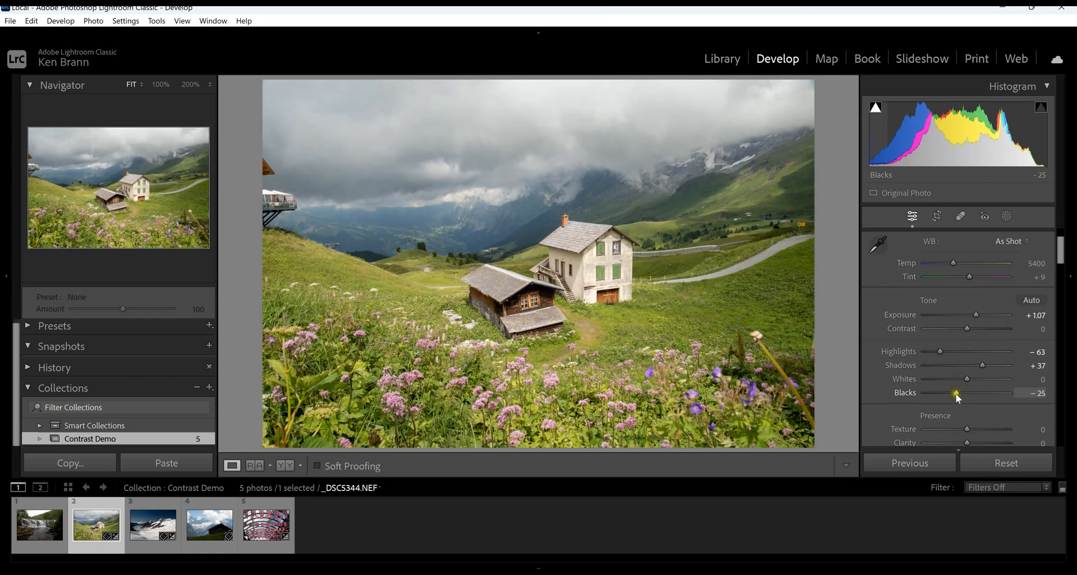
{"action": "left_click_drag", "start_coordinate": [955, 396], "coordinate": [953, 384]}
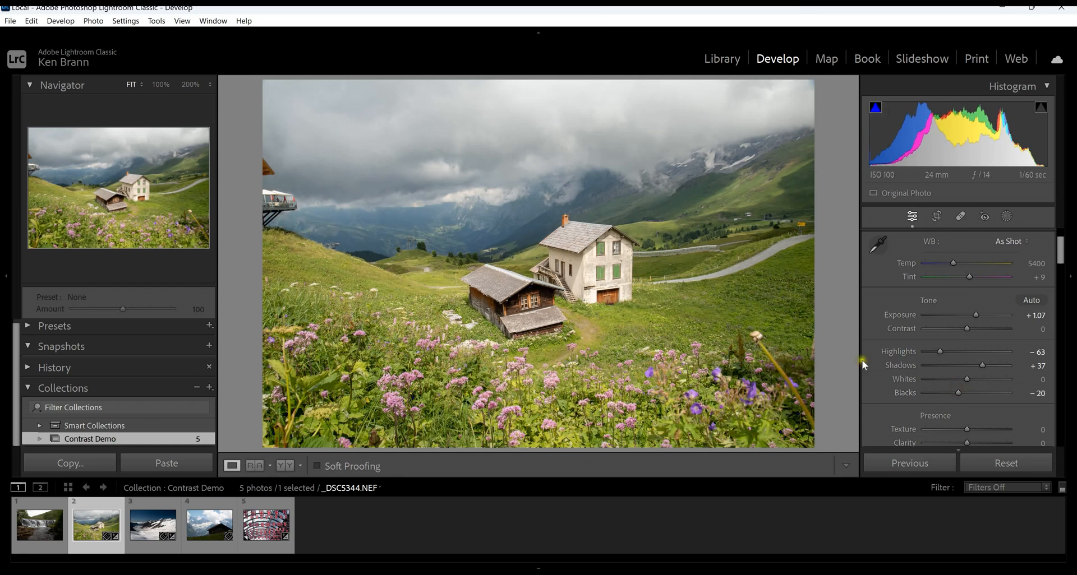
Try Contrast +35 on the meadow house photo, compare before and after, and reset all its adjustments.
{"action": "left_click_drag", "start_coordinate": [970, 331], "coordinate": [982, 330]}
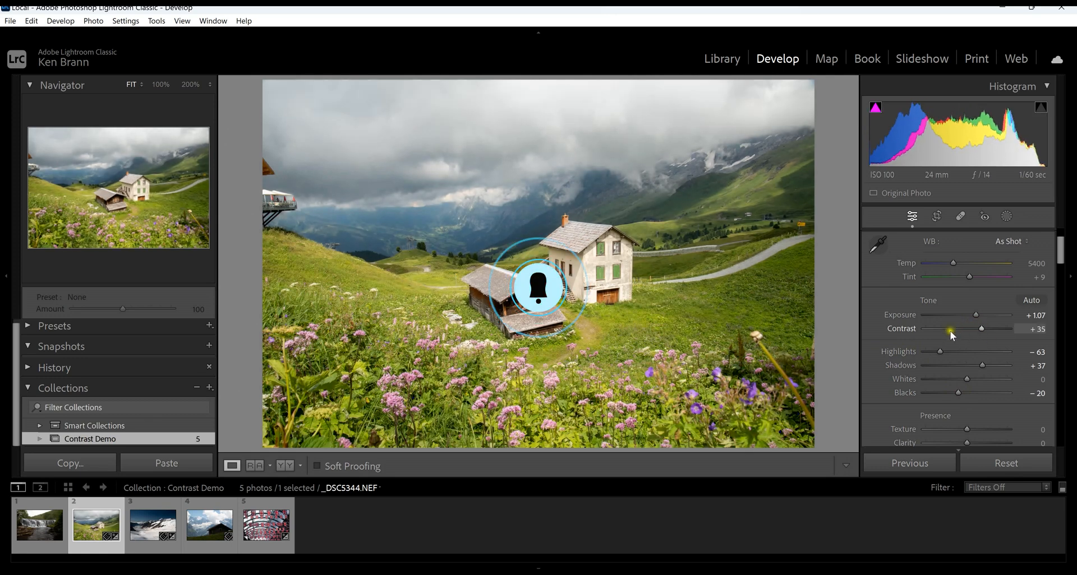
{"action": "left_click", "coordinate": [284, 466]}
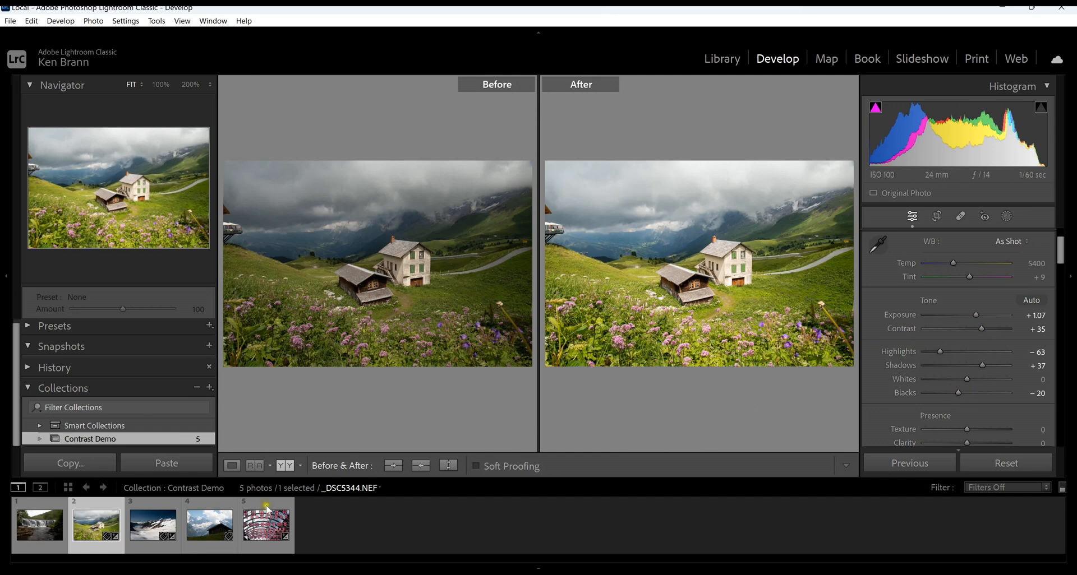
{"action": "left_click", "coordinate": [232, 466]}
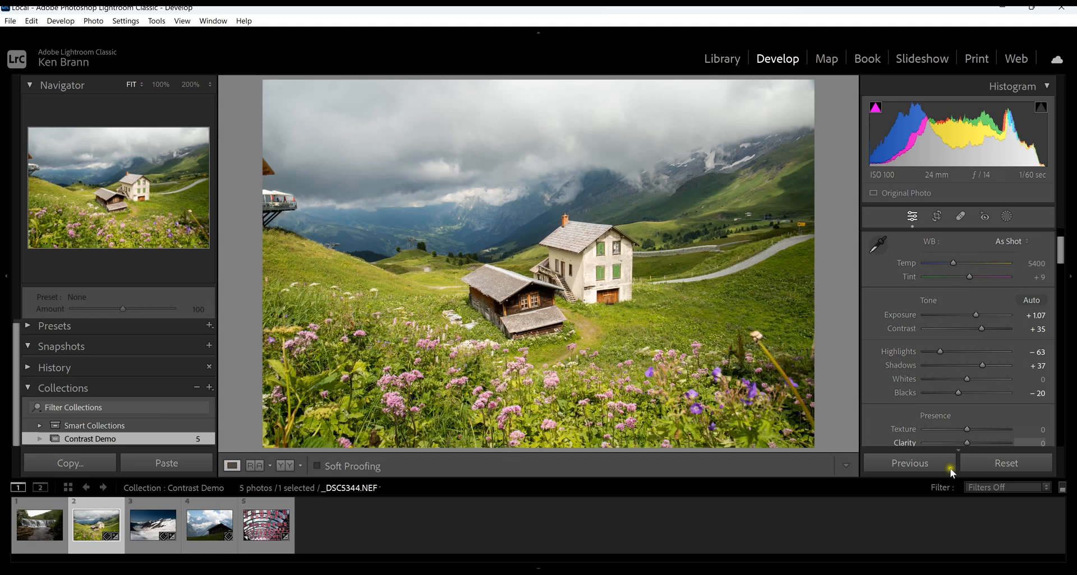
{"action": "left_click", "coordinate": [1004, 461]}
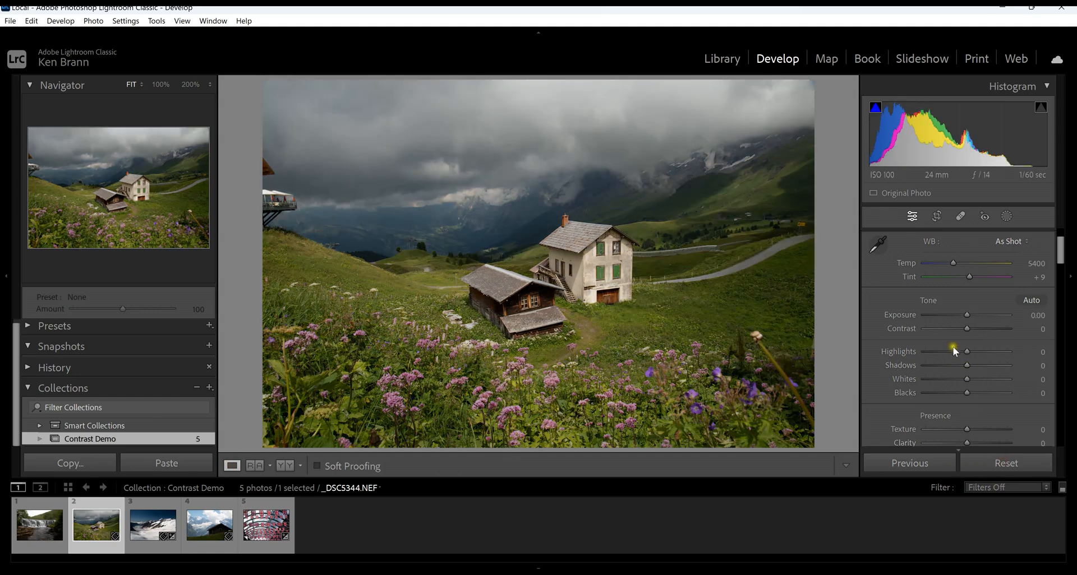
Raise the meadow house photo's Highlights to +82 and its Shadows to +15, leaving Exposure at 0.
{"action": "left_click_drag", "start_coordinate": [967, 353], "coordinate": [997, 353]}
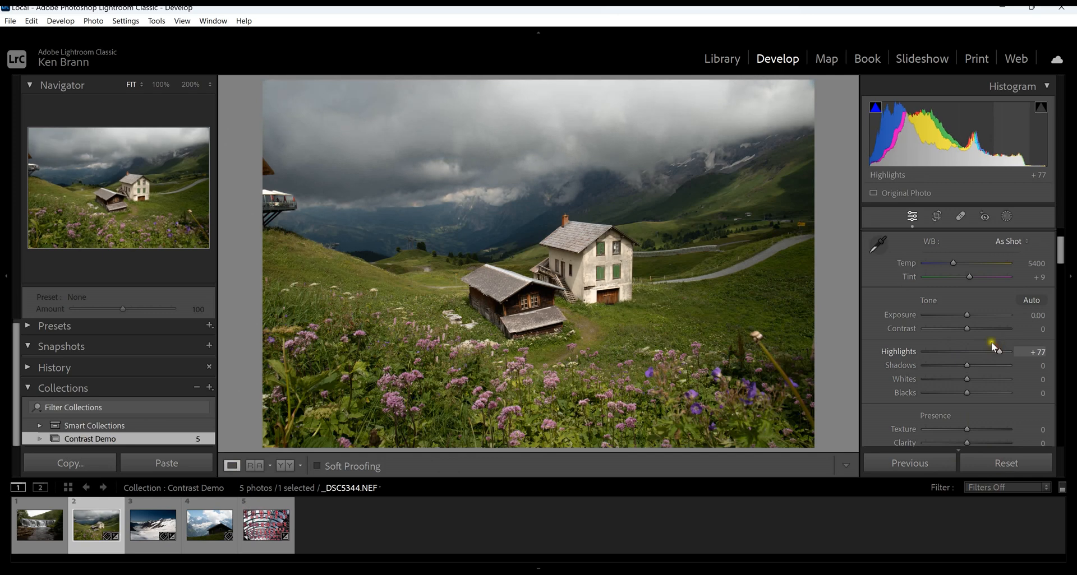
{"action": "left_click_drag", "start_coordinate": [1025, 158], "coordinate": [1038, 157]}
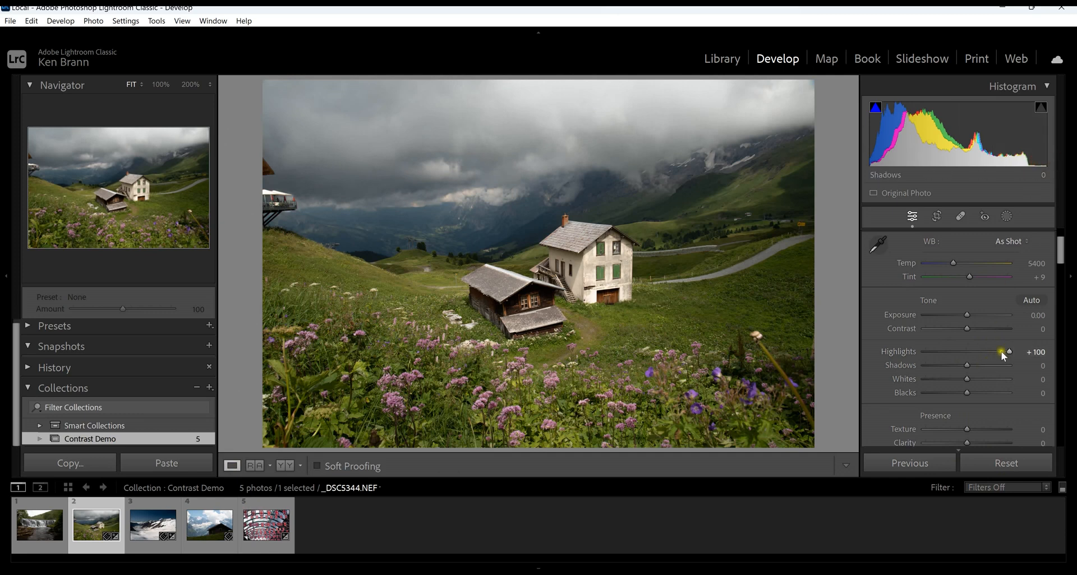
{"action": "left_click_drag", "start_coordinate": [1008, 352], "coordinate": [1003, 353]}
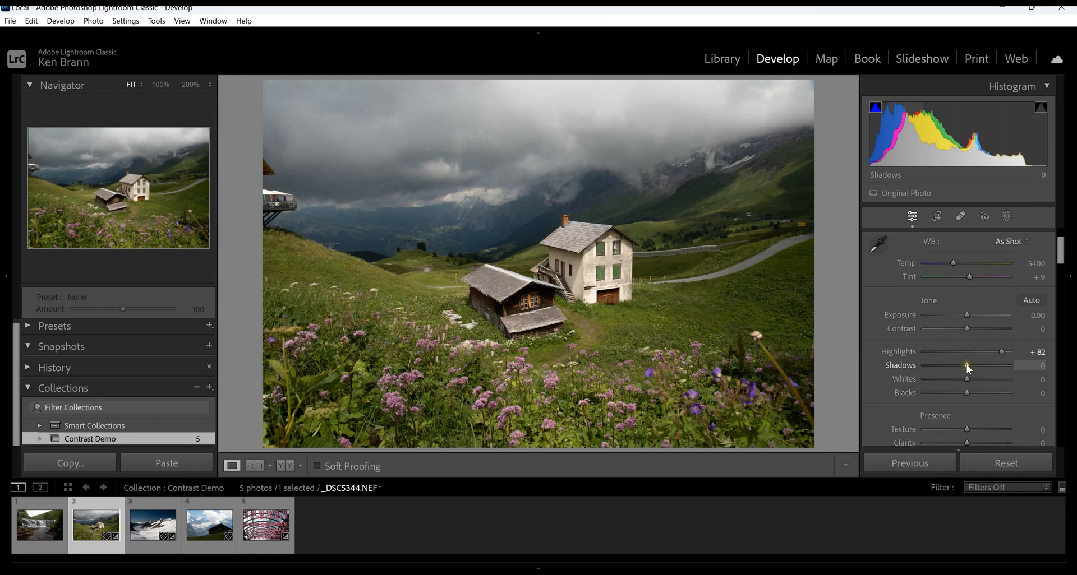
{"action": "mouse_move", "coordinate": [967, 368]}
{"action": "left_mouse_down"}
{"action": "mouse_move", "coordinate": [1009, 364]}
{"action": "mouse_move", "coordinate": [976, 367]}
{"action": "left_mouse_up"}
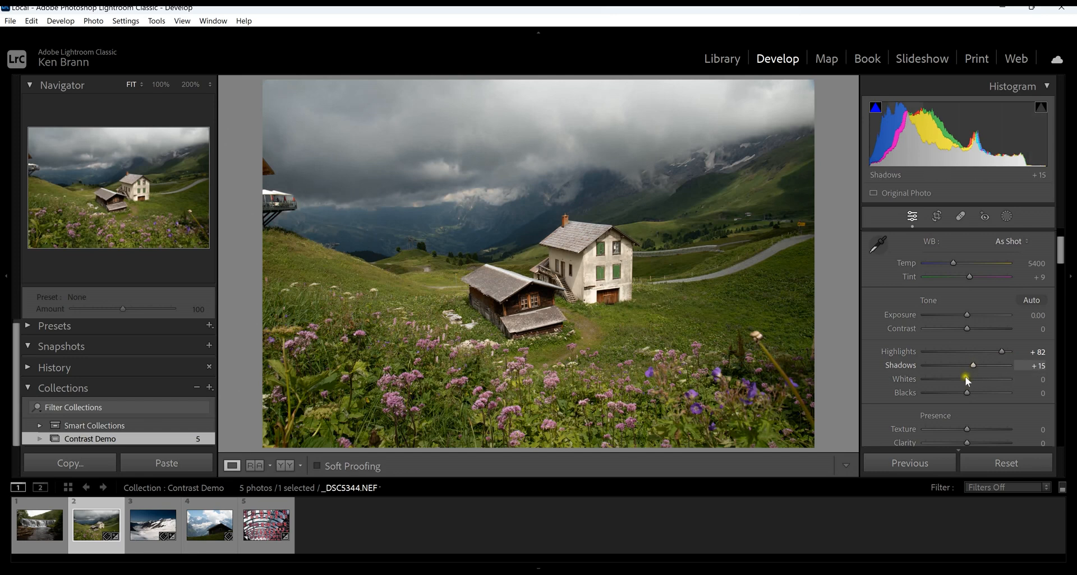
Set the meadow house photo's Whites to +27 and Blacks to −10, and compare before and after side by side.
{"action": "left_click_drag", "start_coordinate": [965, 380], "coordinate": [986, 380]}
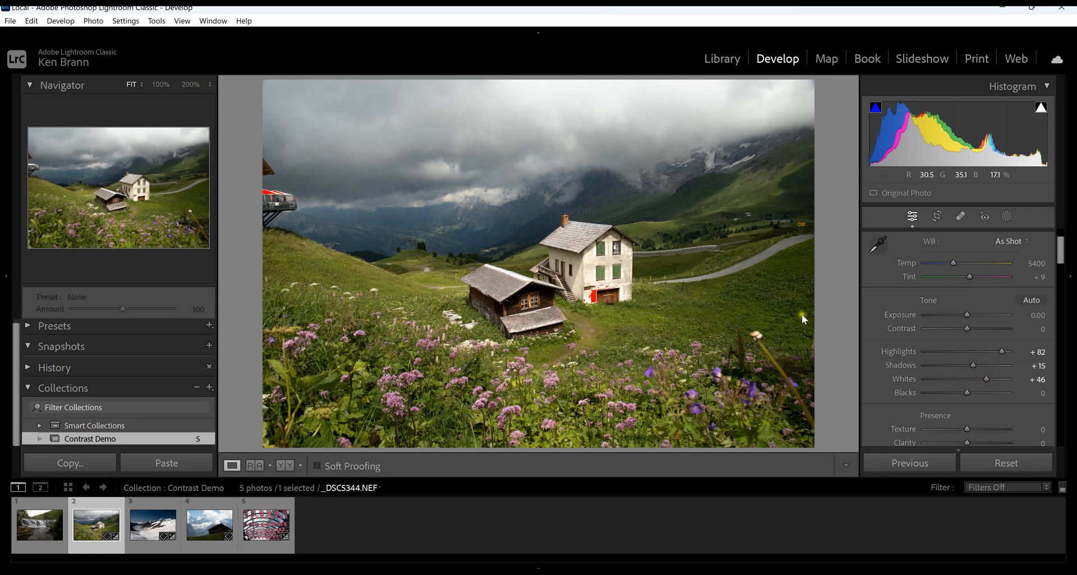
{"action": "left_click_drag", "start_coordinate": [987, 381], "coordinate": [963, 393]}
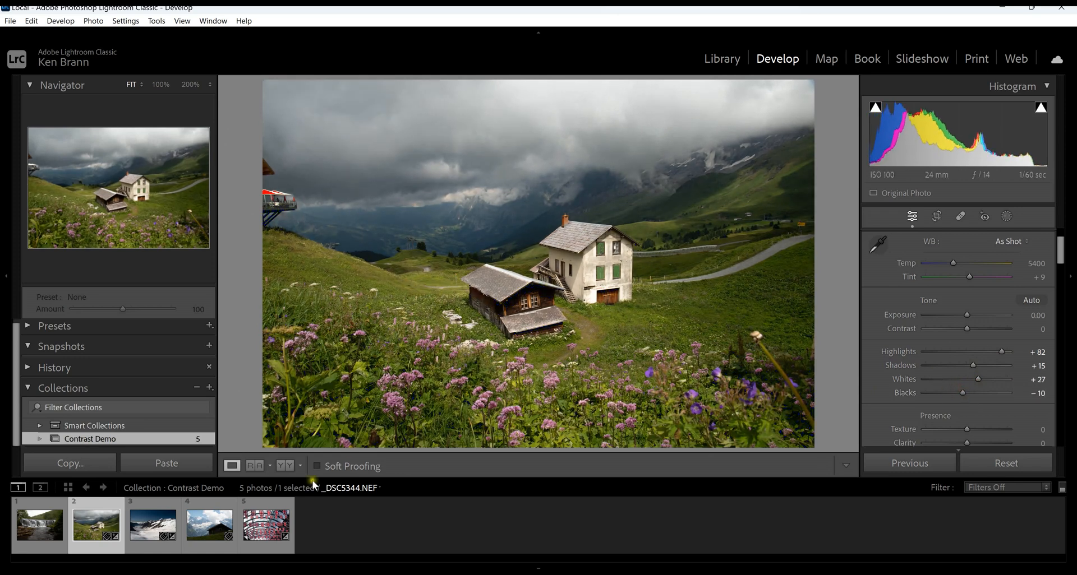
{"action": "left_click", "coordinate": [292, 466]}
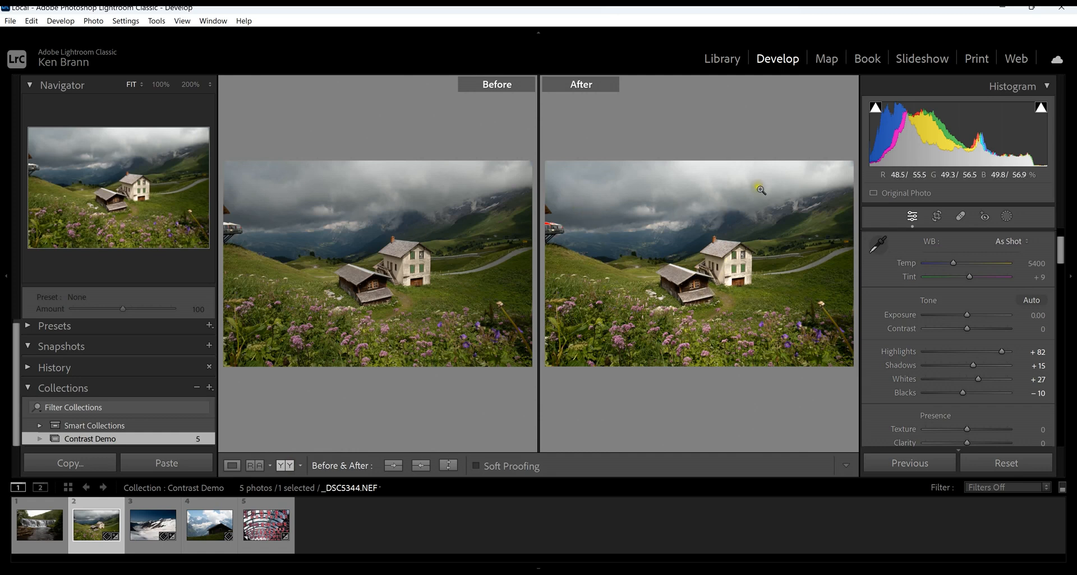
Open the waterfall photo as a single image with its tone sliders in view.
{"action": "left_click", "coordinate": [41, 537]}
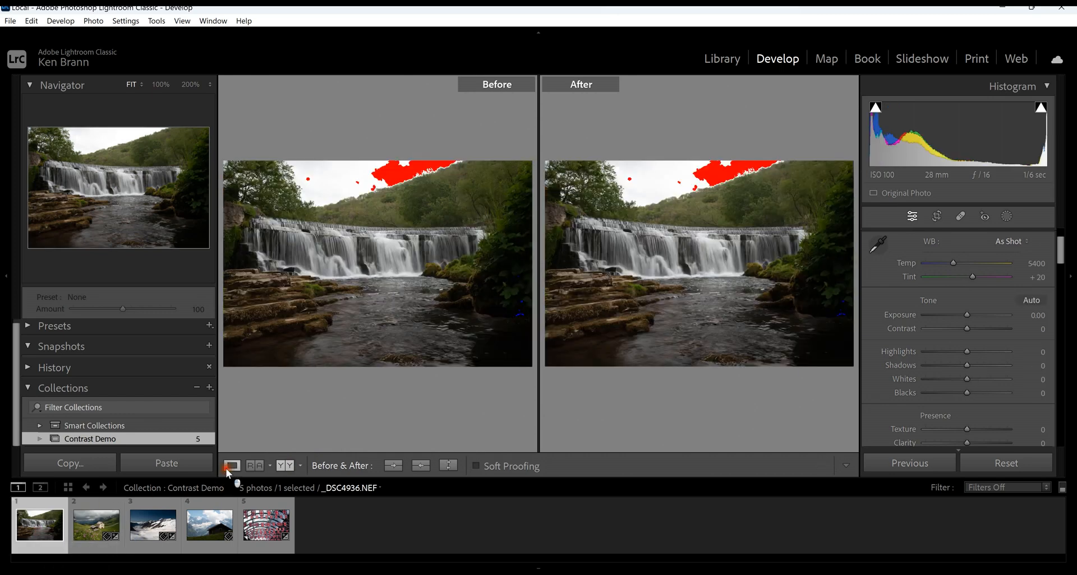
{"action": "left_click", "coordinate": [232, 466]}
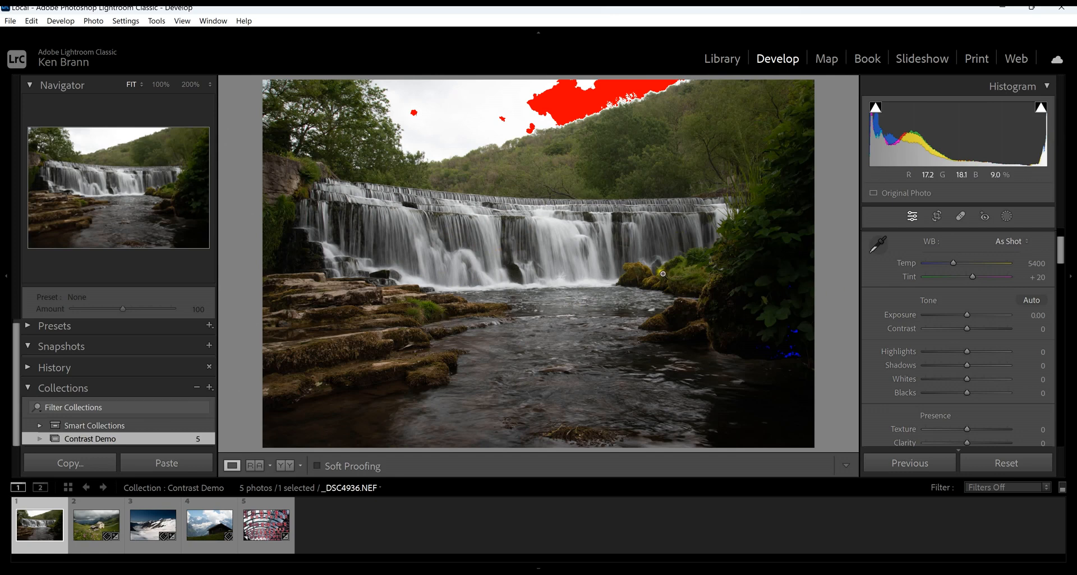
{"action": "scroll", "coordinate": [897, 328], "scroll_direction": "down", "scroll_amount": 3}
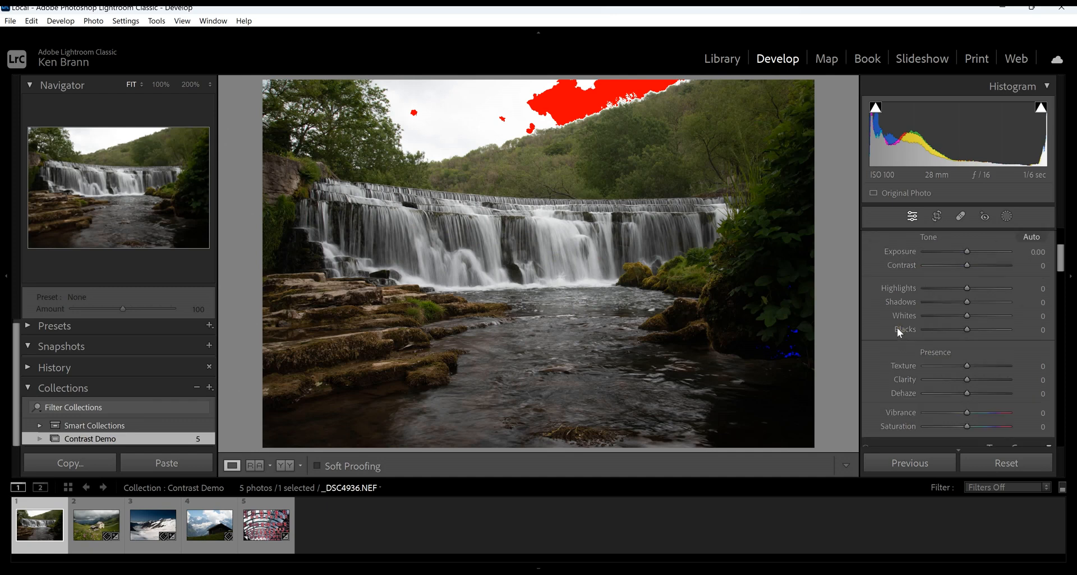
{"action": "scroll", "coordinate": [914, 340], "scroll_direction": "up", "scroll_amount": 3}
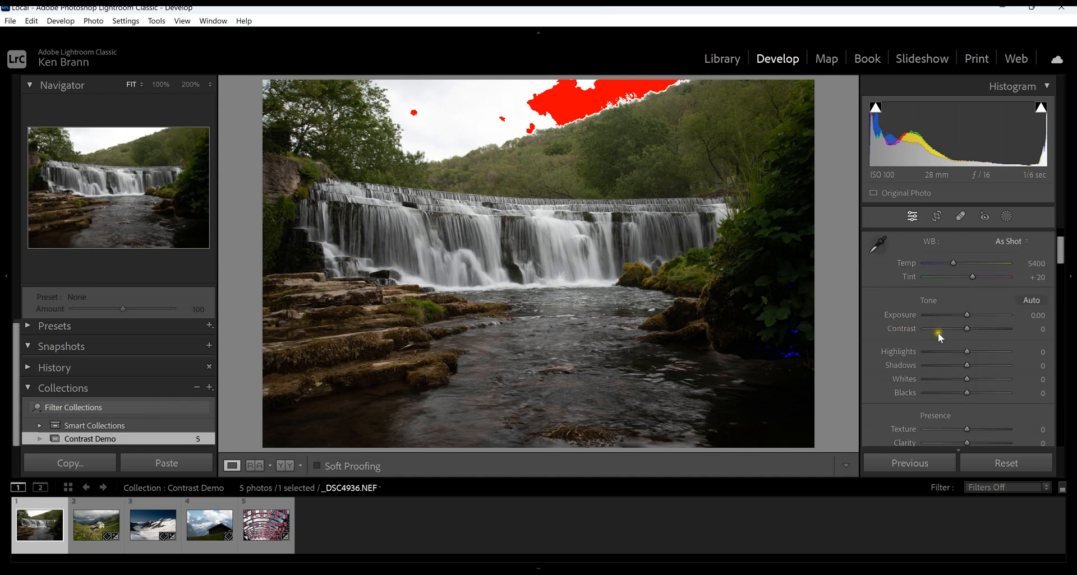
Recover the waterfall photo's tonal range with Highlights −64, Shadows +74, Whites +19 and Blacks +2.
{"action": "mouse_move", "coordinate": [967, 353]}
{"action": "left_mouse_down"}
{"action": "mouse_move", "coordinate": [938, 355]}
{"action": "mouse_move", "coordinate": [950, 355]}
{"action": "left_mouse_up"}
{"action": "left_click_drag", "start_coordinate": [941, 354], "coordinate": [938, 355]}
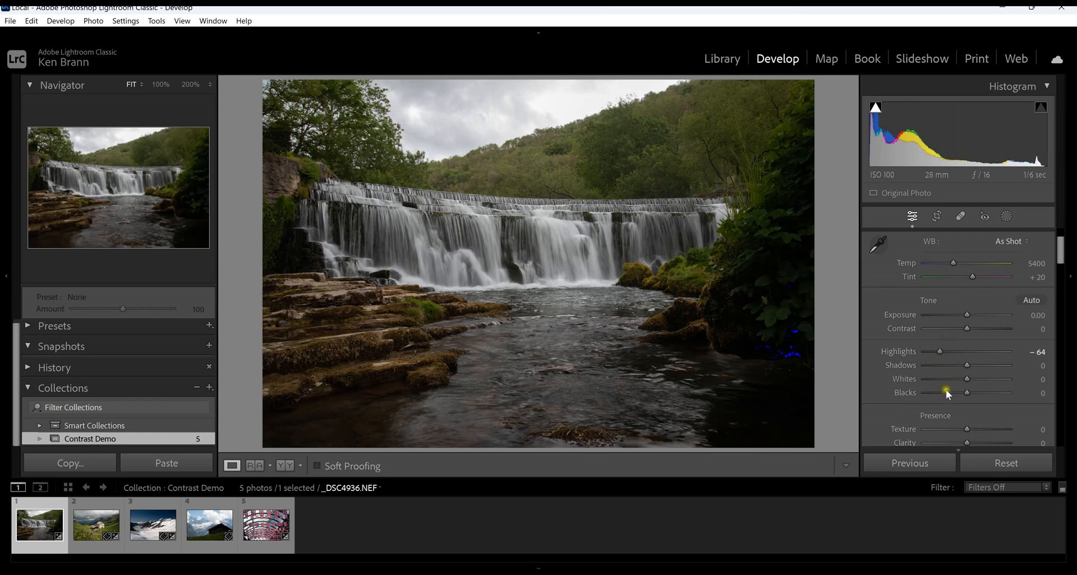
{"action": "mouse_move", "coordinate": [967, 366]}
{"action": "left_mouse_down"}
{"action": "mouse_move", "coordinate": [1014, 362]}
{"action": "mouse_move", "coordinate": [974, 379]}
{"action": "left_mouse_up"}
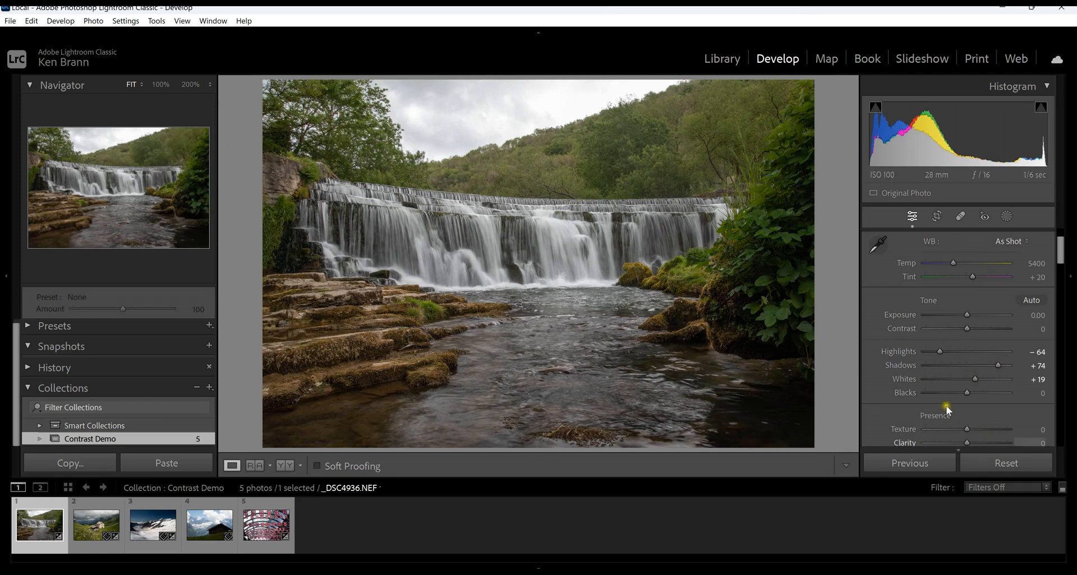
{"action": "mouse_move", "coordinate": [968, 390]}
{"action": "left_mouse_down"}
{"action": "mouse_move", "coordinate": [953, 392]}
{"action": "mouse_move", "coordinate": [968, 391]}
{"action": "left_mouse_up"}
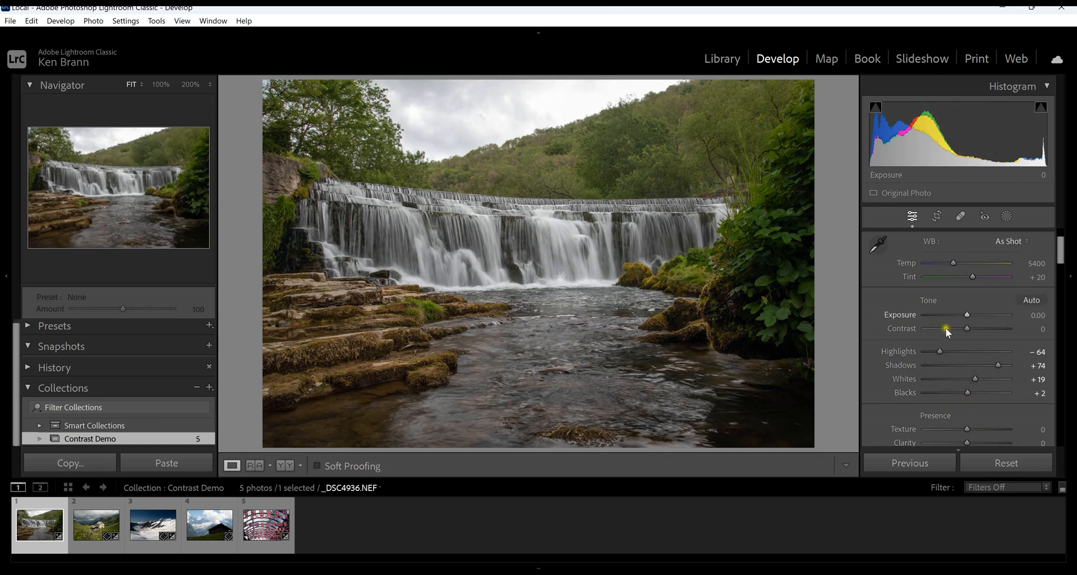
Raise the waterfall photo's Contrast to +39 and compare the before and after versions.
{"action": "left_click_drag", "start_coordinate": [966, 328], "coordinate": [984, 322]}
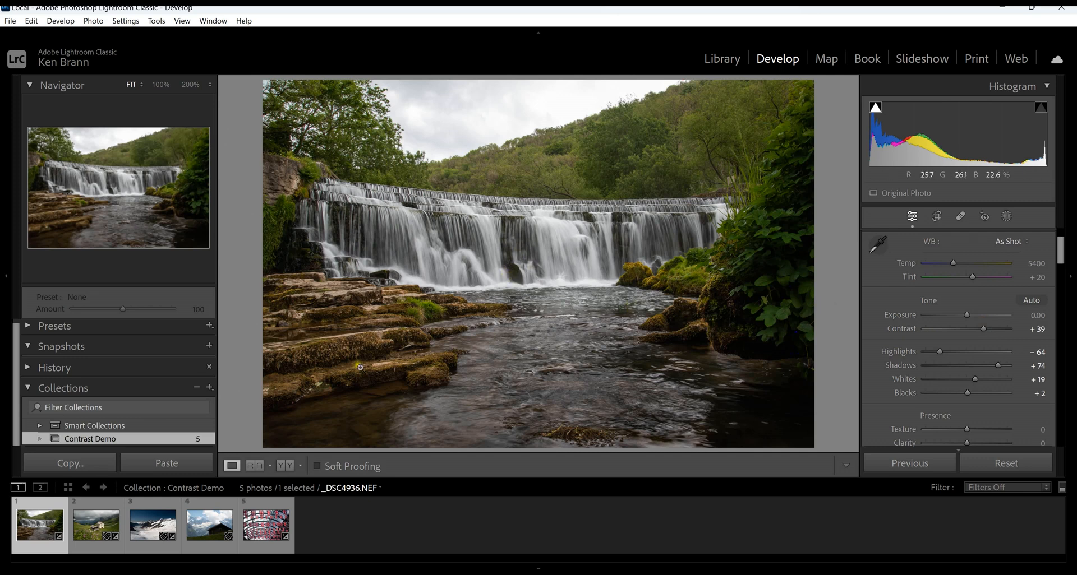
{"action": "left_click", "coordinate": [285, 465]}
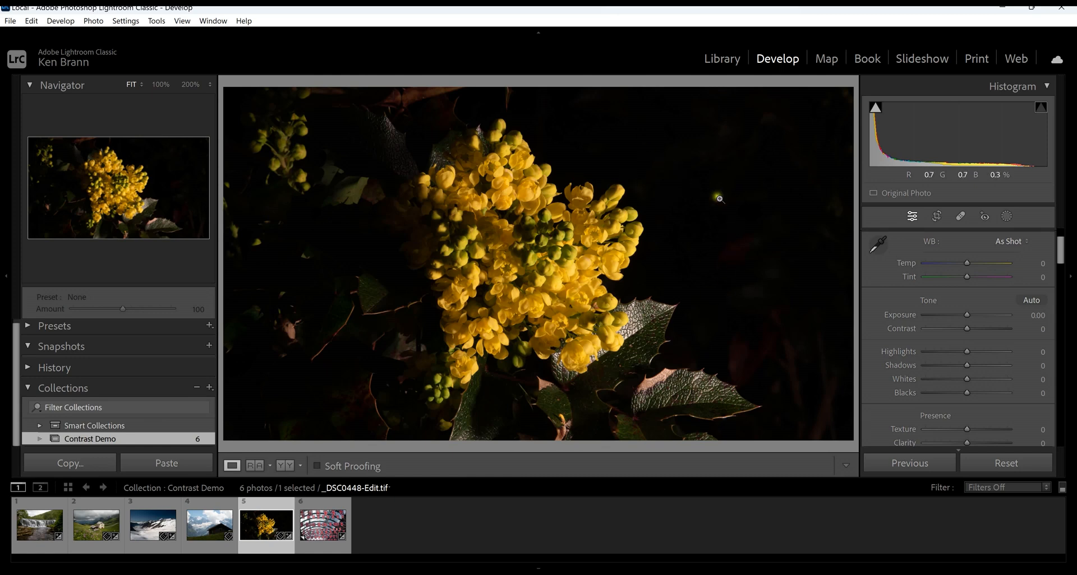
Check the yellow flower photo's shadow clipping, and try an Exposure adjustment before resetting Exposure to 0.
{"action": "left_click", "coordinate": [875, 108]}
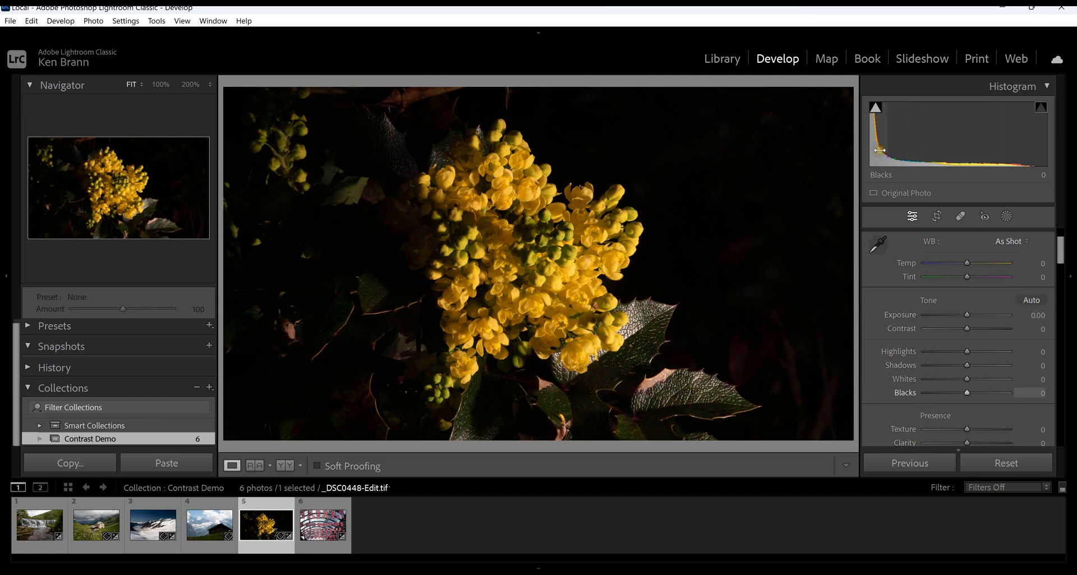
{"action": "mouse_move", "coordinate": [967, 315]}
{"action": "left_mouse_down"}
{"action": "mouse_move", "coordinate": [984, 311]}
{"action": "mouse_move", "coordinate": [967, 312]}
{"action": "left_mouse_up"}
{"action": "double_click", "coordinate": [969, 314]}
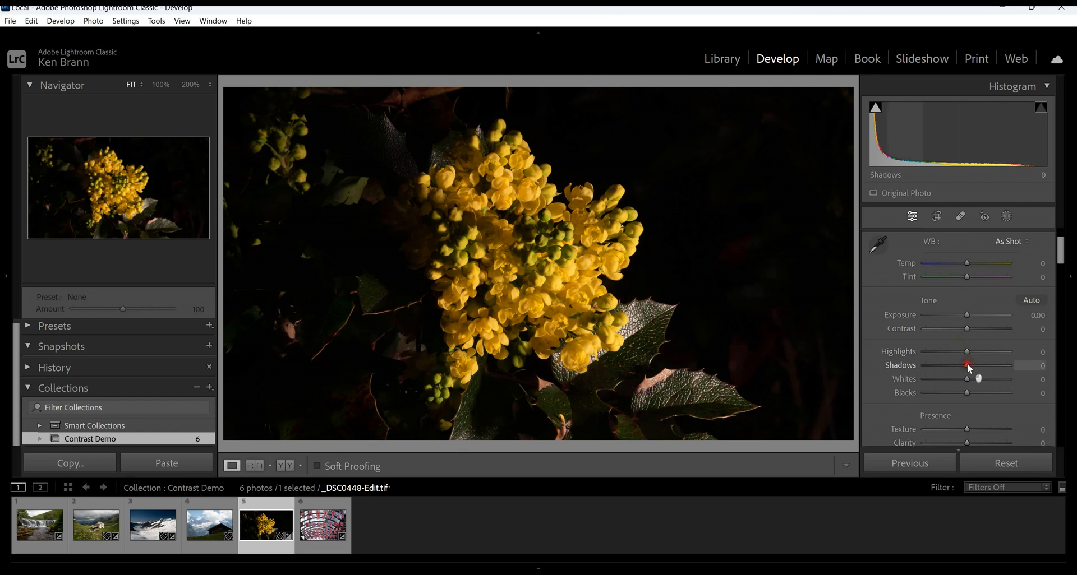
Adjust the yellow flower photo's tones with Shadows +54, Blacks +19, Whites −22 and Highlights +6.
{"action": "left_click_drag", "start_coordinate": [970, 365], "coordinate": [990, 364]}
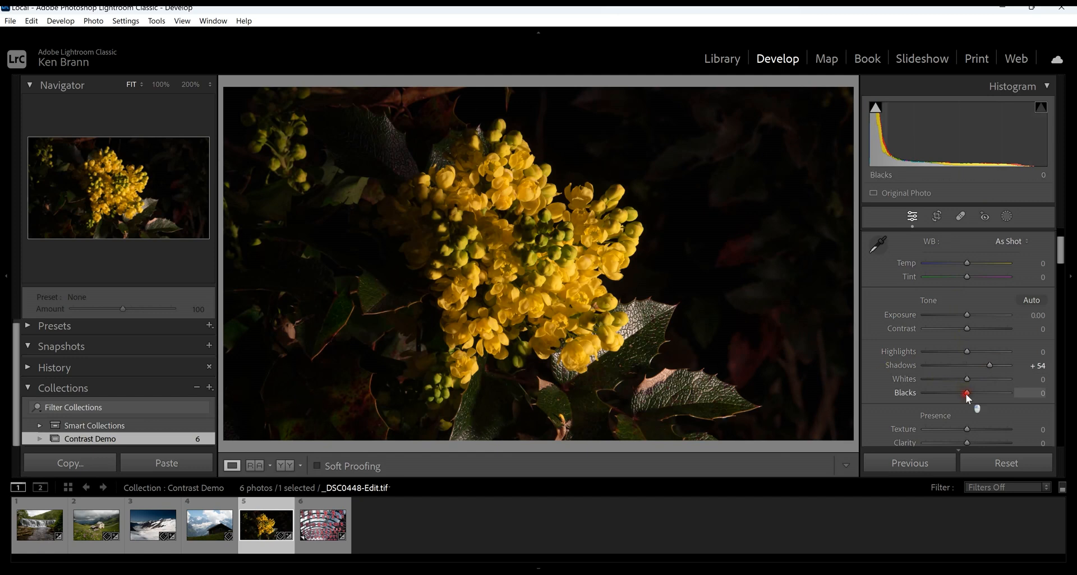
{"action": "mouse_move", "coordinate": [965, 394]}
{"action": "left_mouse_down"}
{"action": "mouse_move", "coordinate": [990, 393]}
{"action": "mouse_move", "coordinate": [967, 396]}
{"action": "mouse_move", "coordinate": [960, 381]}
{"action": "left_mouse_up"}
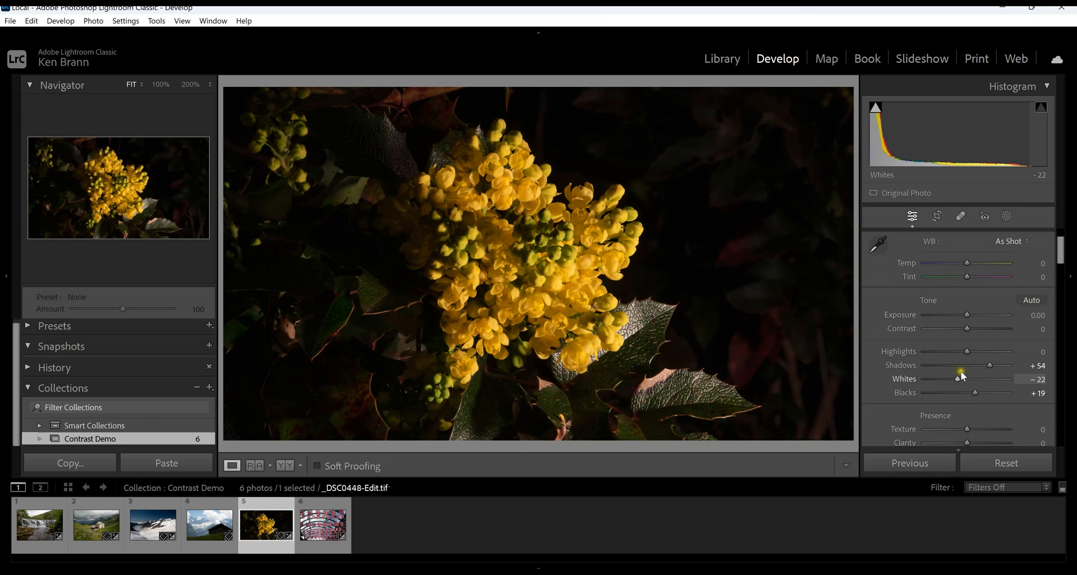
{"action": "mouse_move", "coordinate": [965, 352]}
{"action": "left_mouse_down"}
{"action": "mouse_move", "coordinate": [948, 352]}
{"action": "mouse_move", "coordinate": [968, 351]}
{"action": "left_mouse_up"}
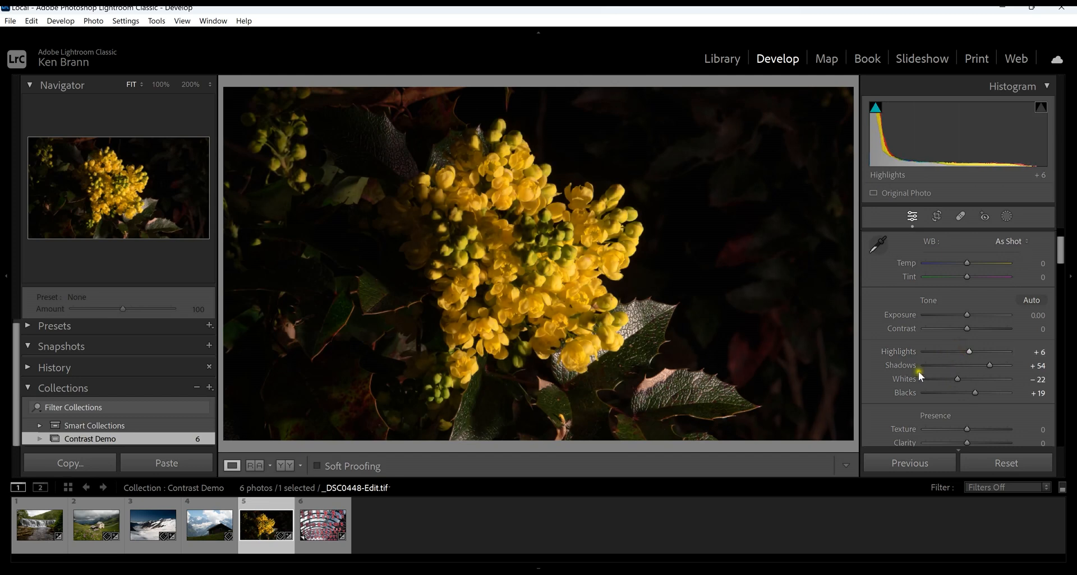